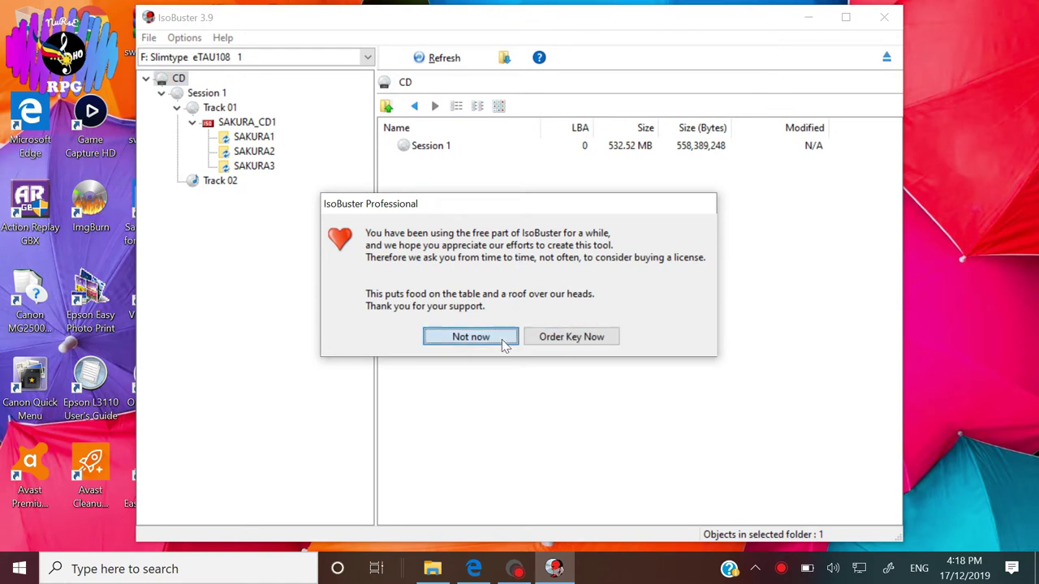
# Dismiss the licence reminder and extract the CD contents to the saturn folder.
pyautogui.click(471, 337)
pyautogui.moveTo(758, 267); pyautogui.dragTo(759, 377)
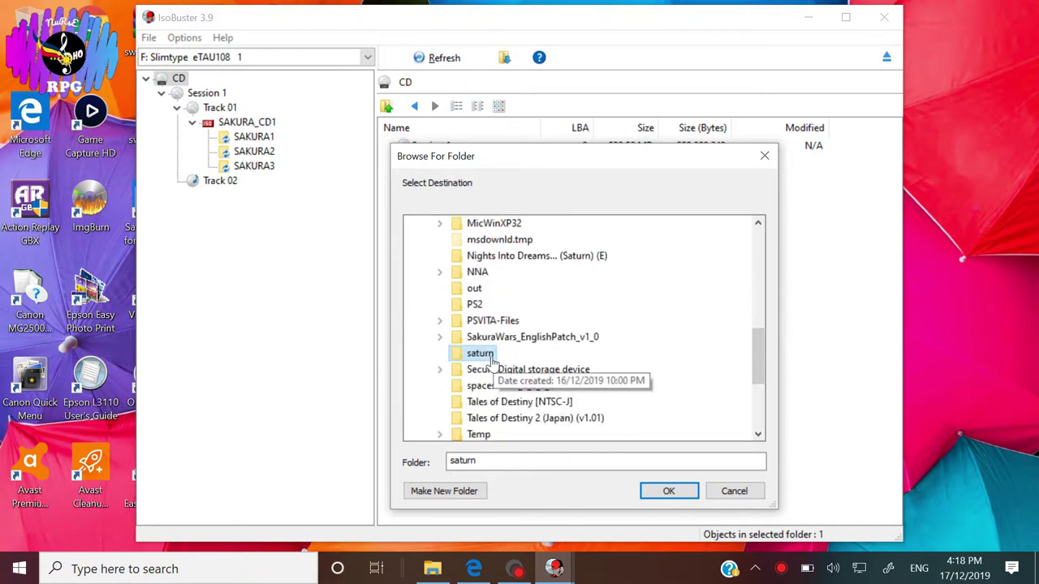
pyautogui.click(666, 492)
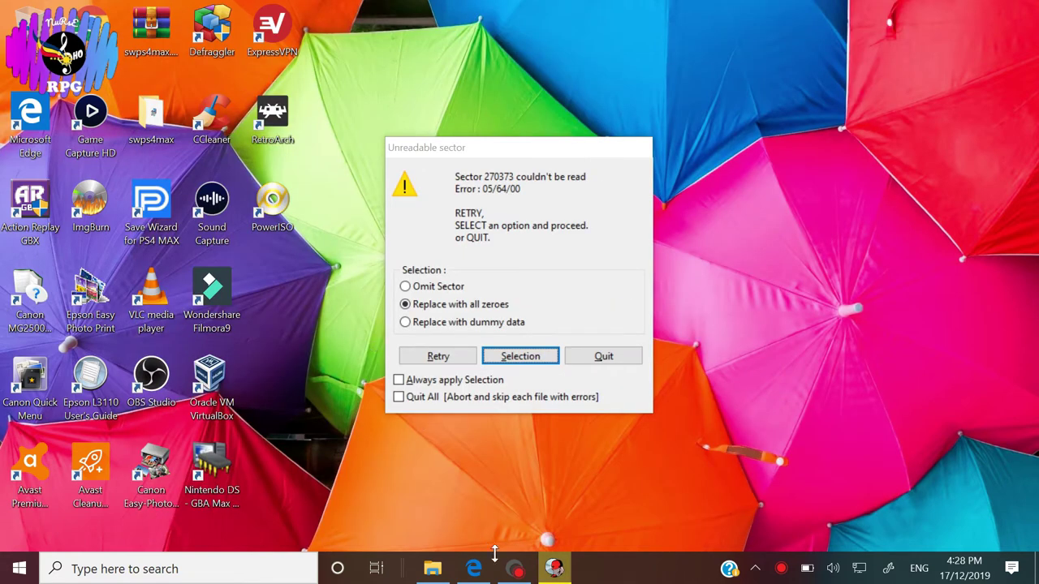
# Resolve the unreadable sector error by replacing with all zeroes and always applying that selection.
pyautogui.click(542, 567)
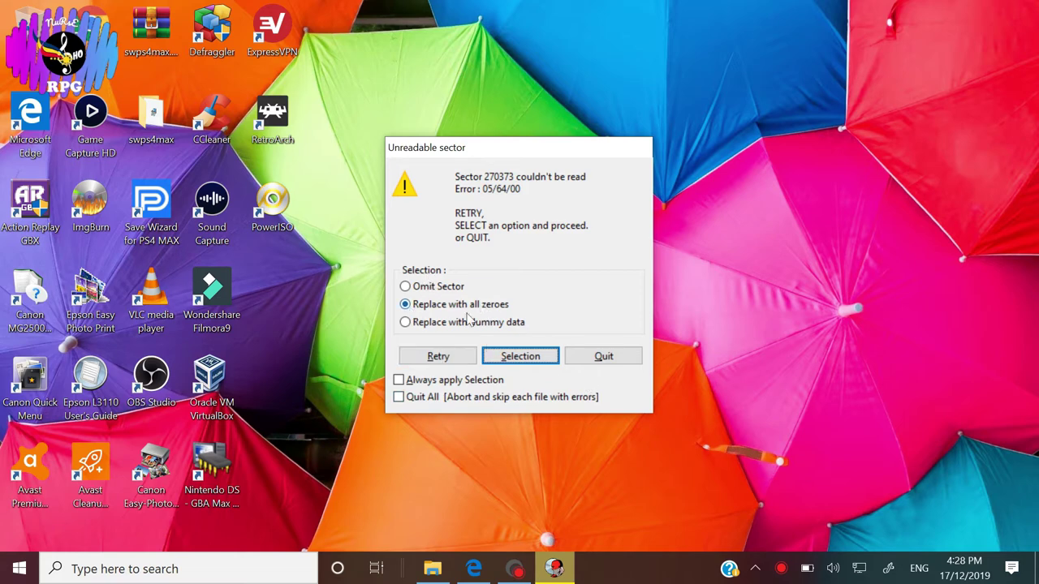
pyautogui.click(398, 380)
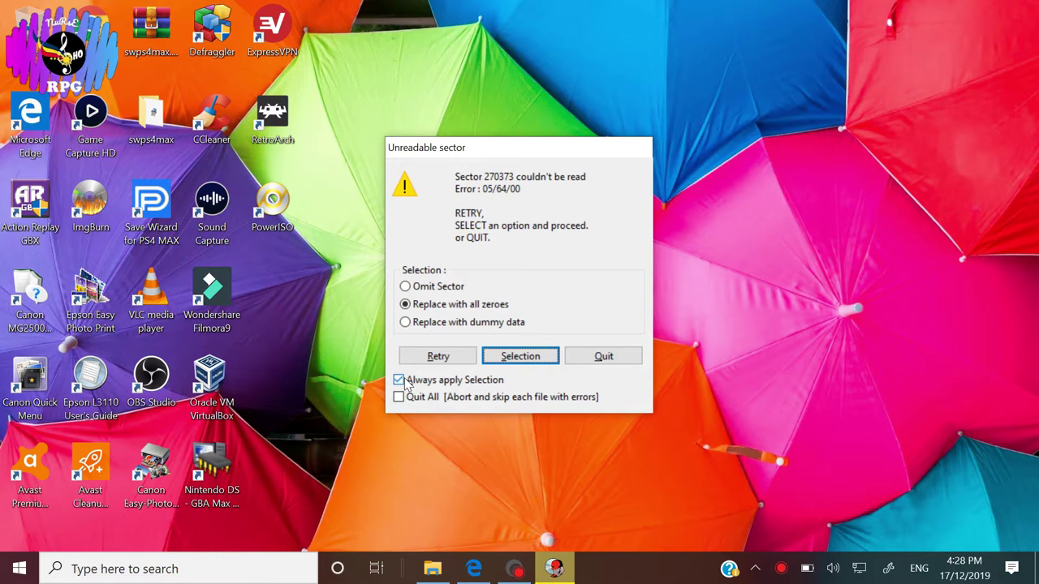
pyautogui.click(509, 362)
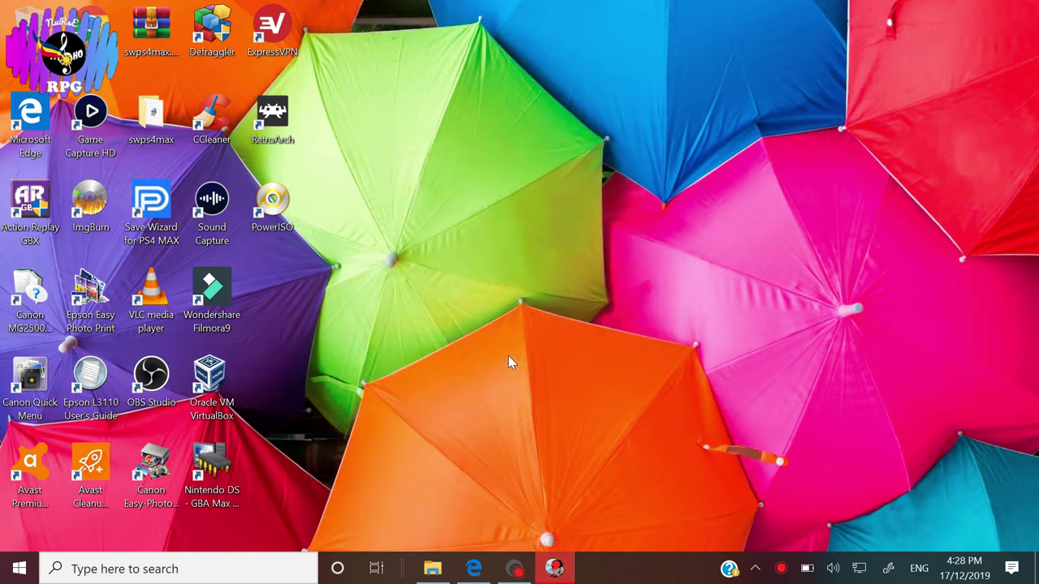
pyautogui.click(555, 568)
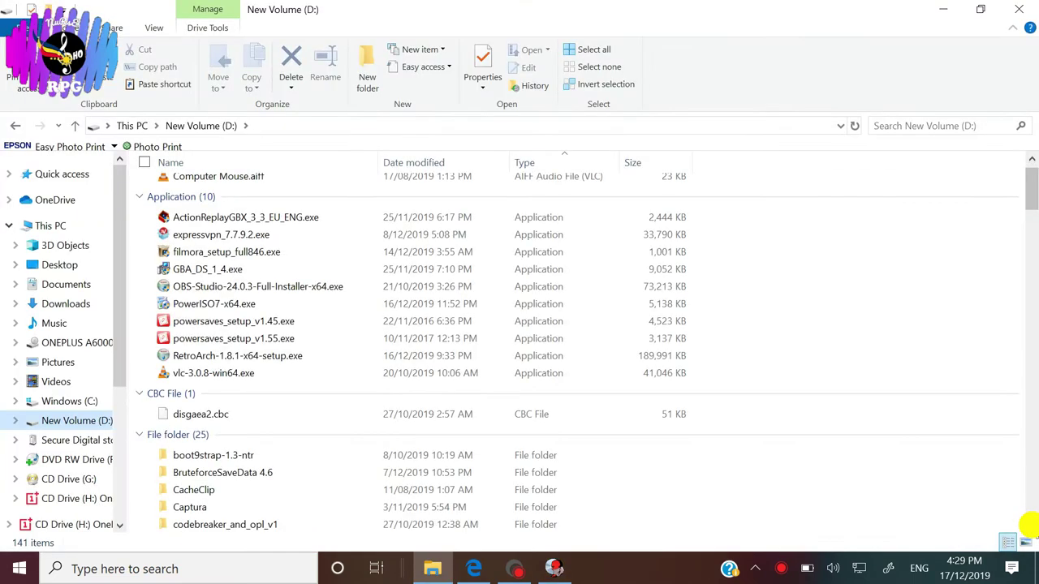
# Open the Session 1 folder inside saturn\CD on the D: drive to check the extracted track files.
pyautogui.scroll(-10, 1032, 527)
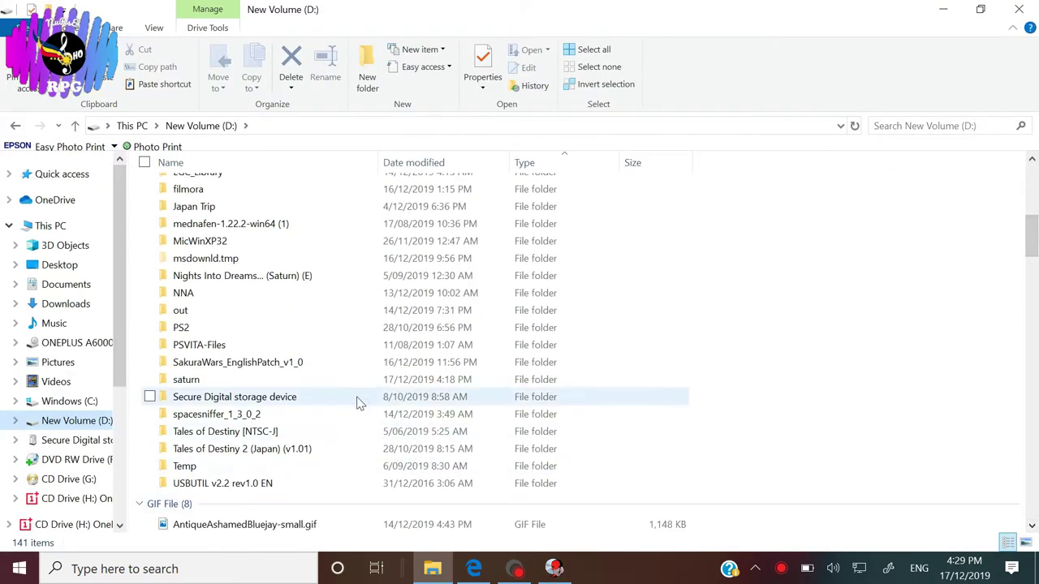
pyautogui.click(343, 383)
pyautogui.doubleClick(342, 383)
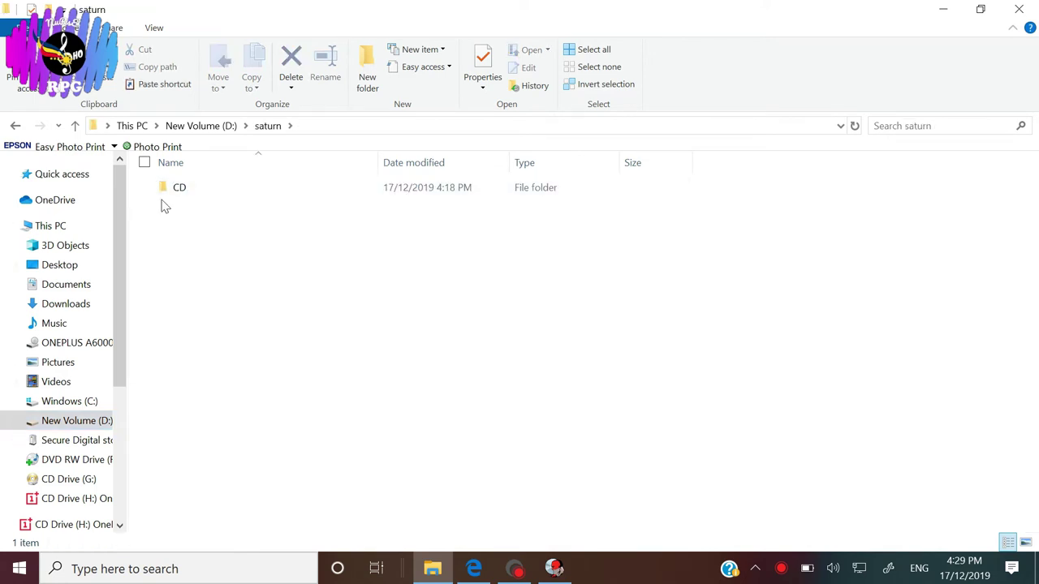
pyautogui.doubleClick(204, 187)
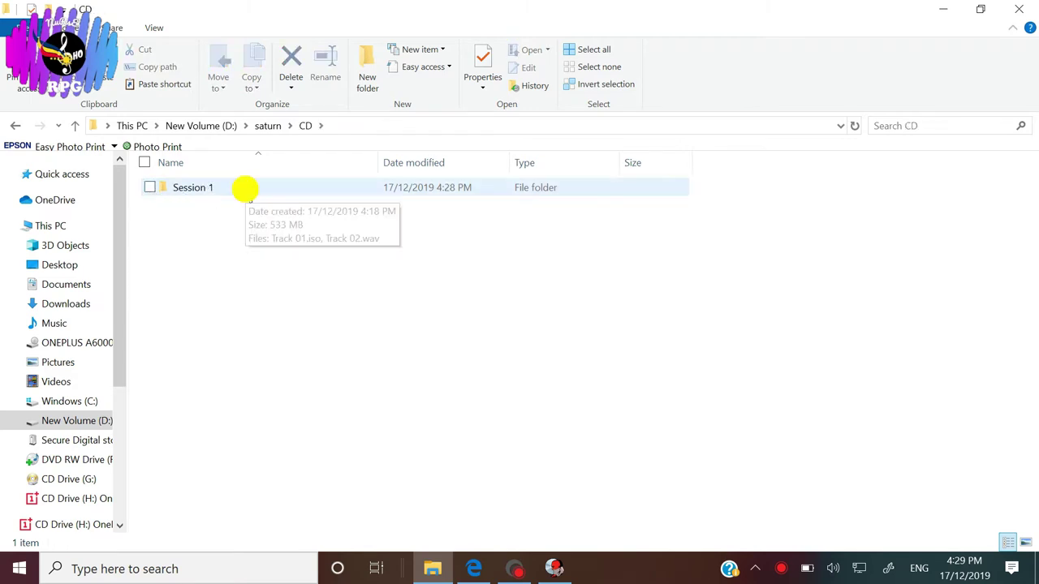
pyautogui.doubleClick(245, 189)
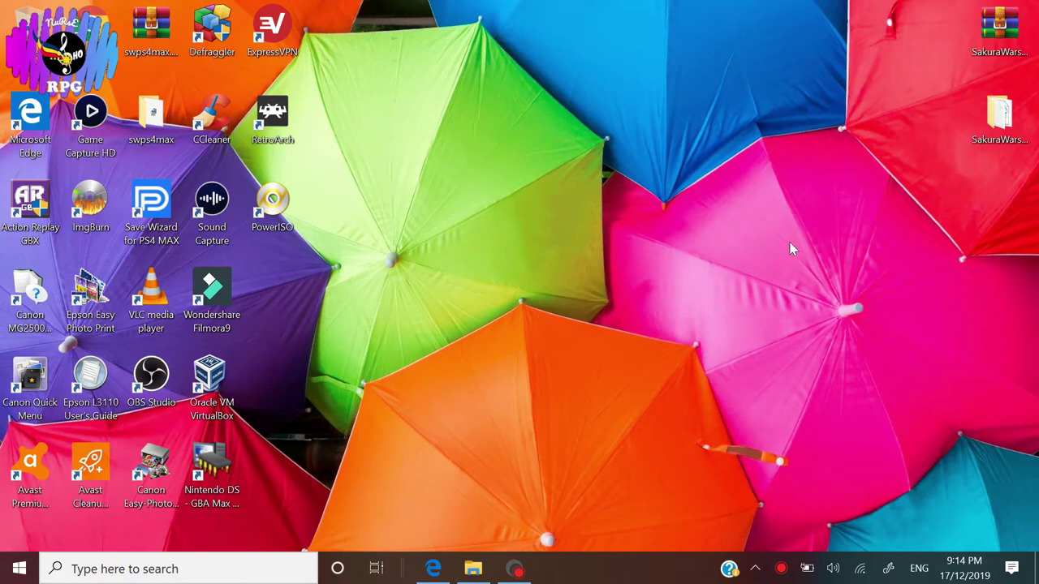
# Examine the contents of the SakuraWars_EnglishPatch_v1_0.zip archive on the desktop and close it.
pyautogui.doubleClick(1010, 40)
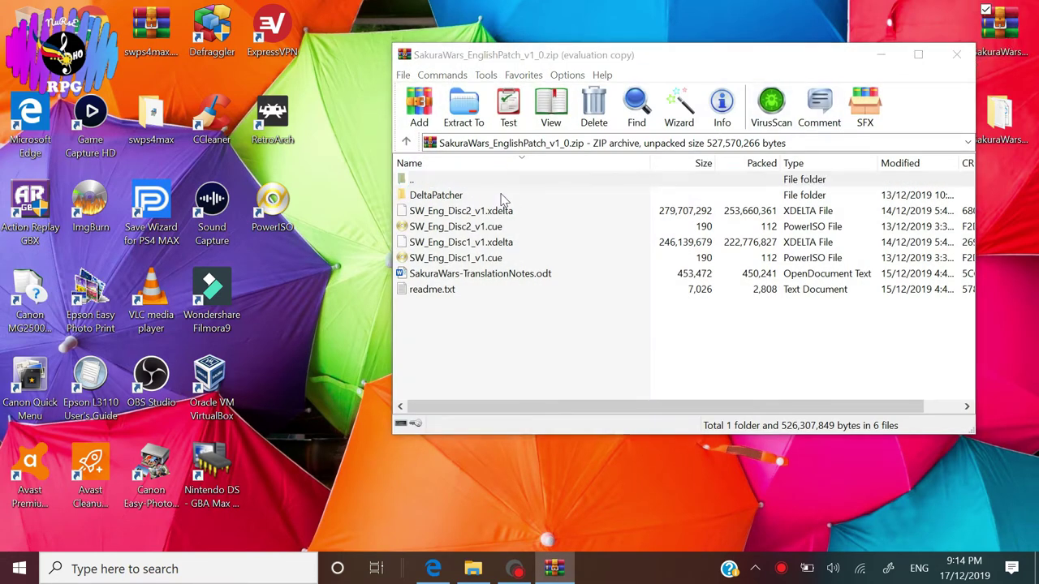
pyautogui.click(807, 184)
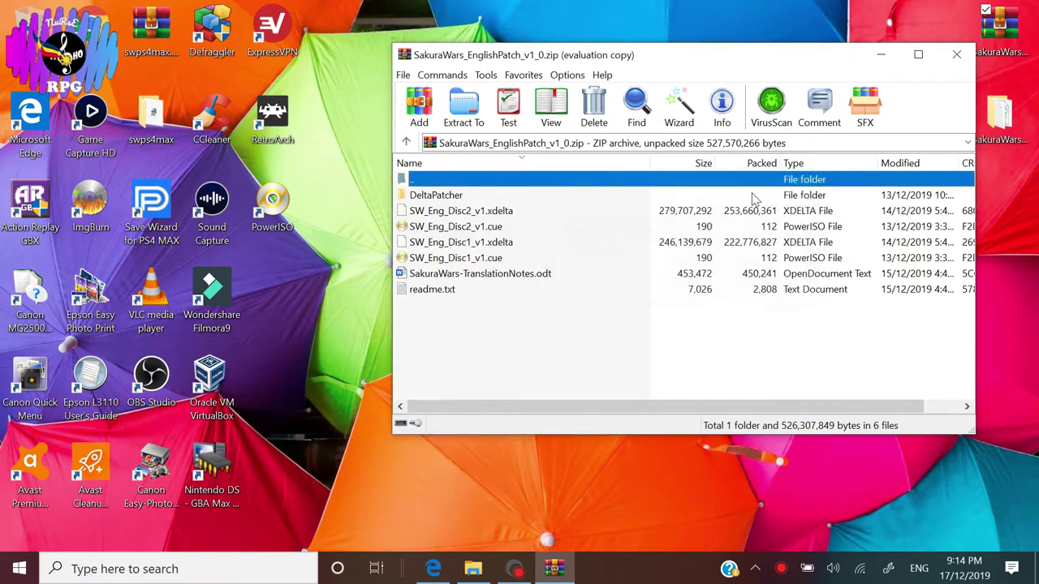
pyautogui.press('Escape')
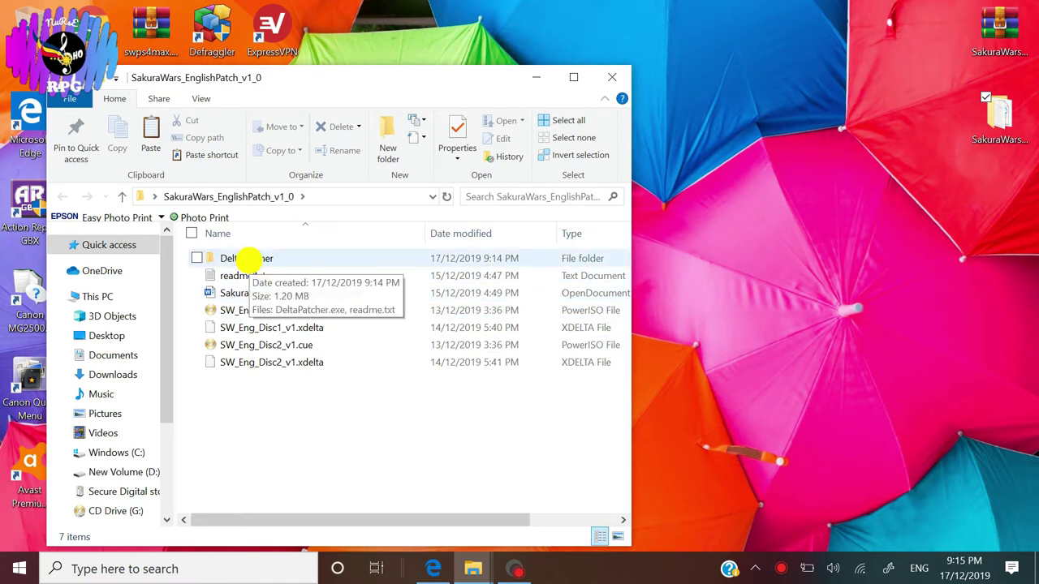
# Launch DeltaPatcher.exe from the patch's DeltaPatcher folder and load Track 01.iso from D:\saturn\CD\Session 1 as the original file.
pyautogui.doubleClick(247, 259)
pyautogui.doubleClick(247, 259)
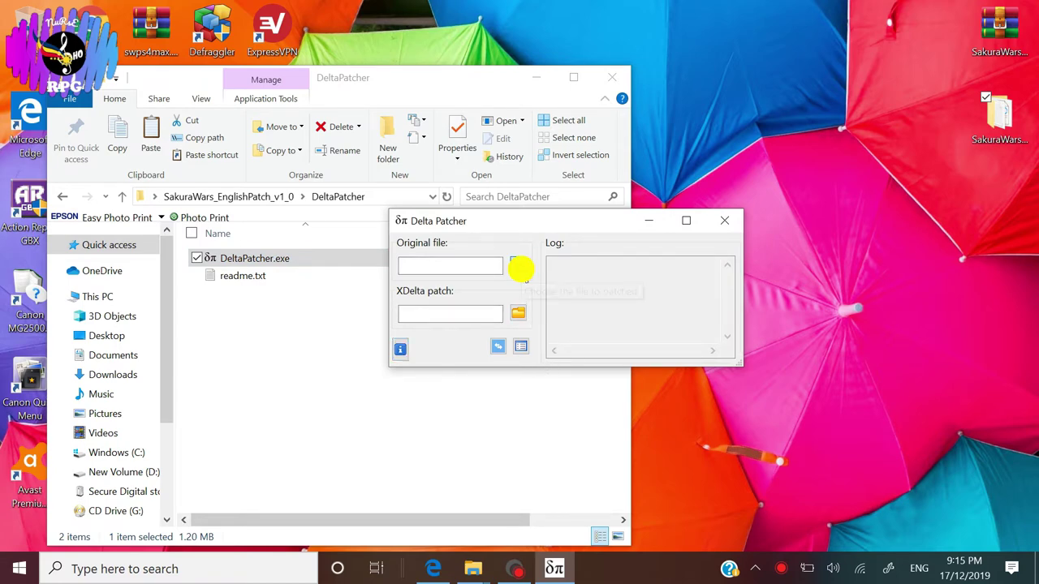
pyautogui.click(519, 267)
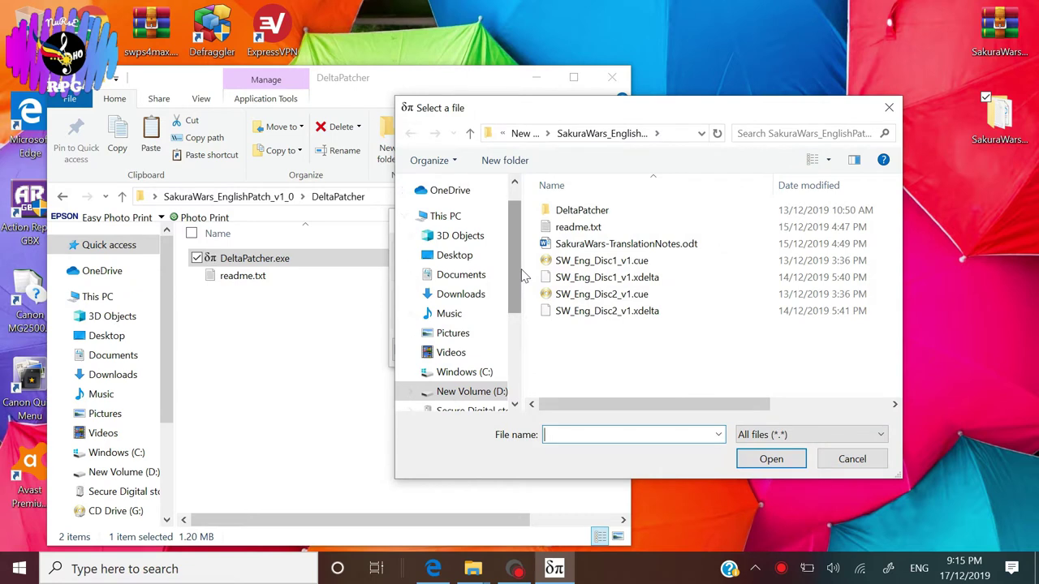
pyautogui.scroll(-1, 516, 272)
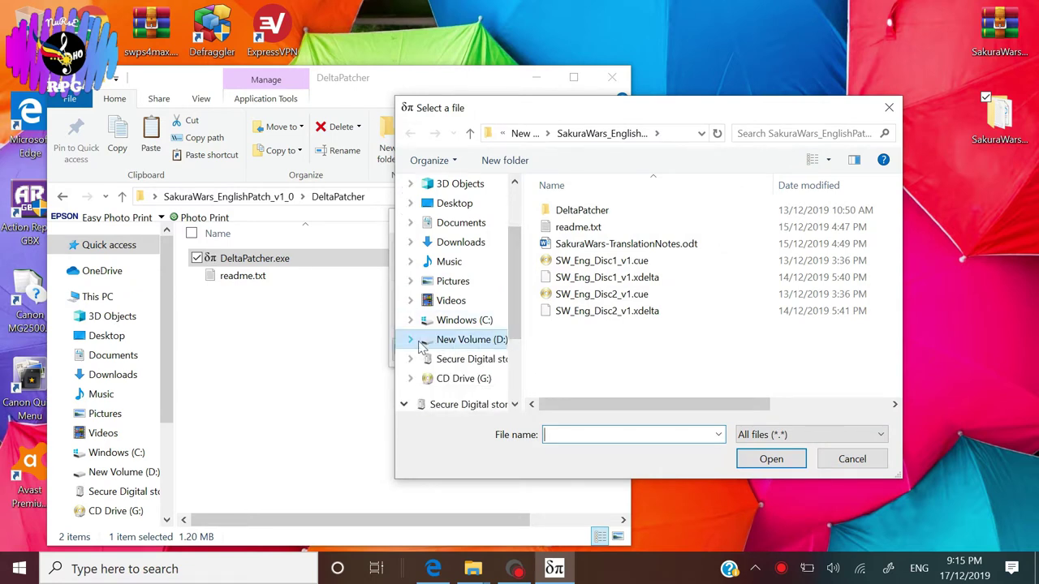
pyautogui.click(469, 133)
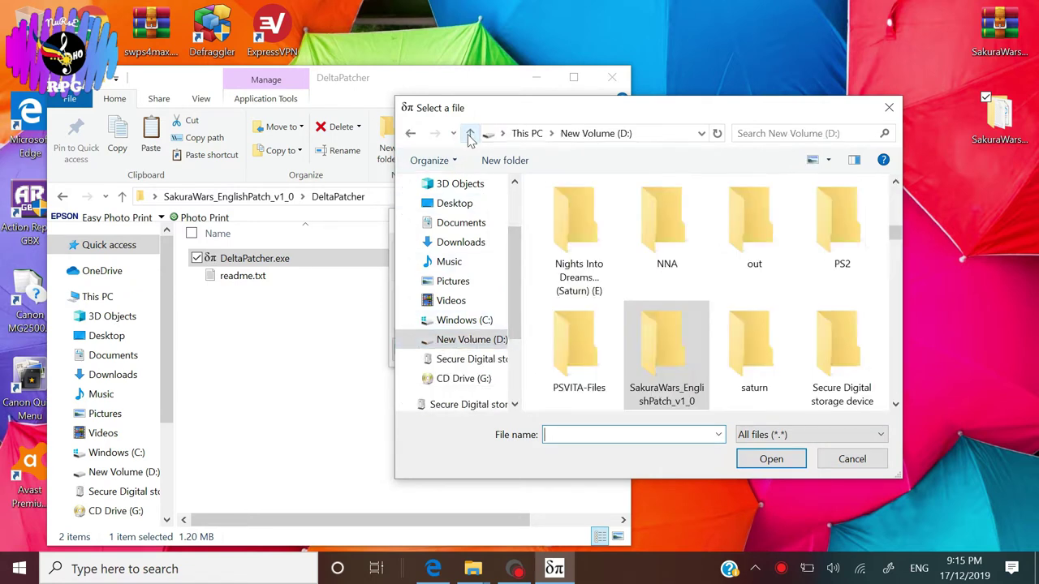
pyautogui.click(895, 404)
pyautogui.click(895, 405)
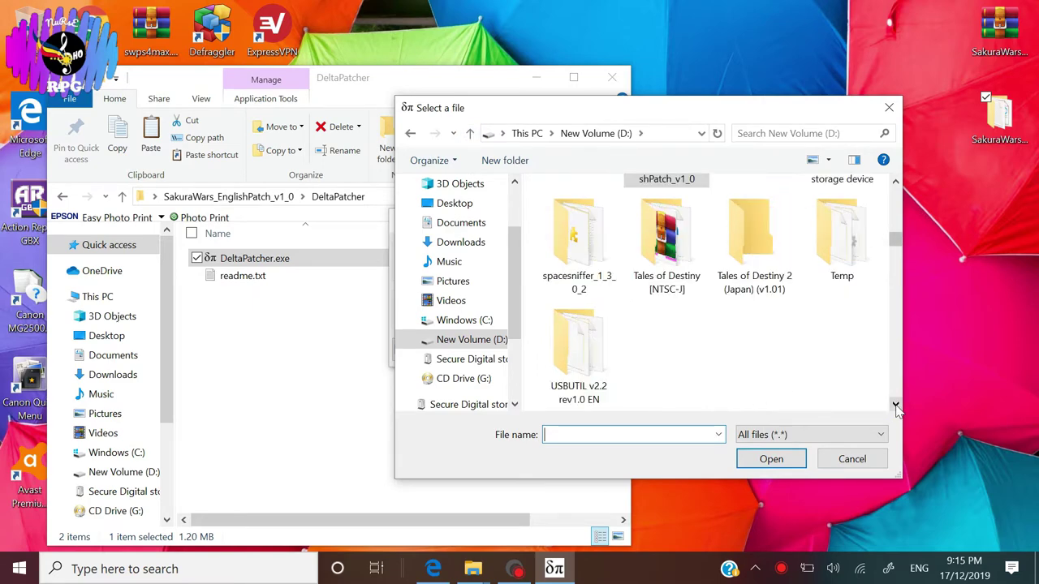
pyautogui.click(895, 181)
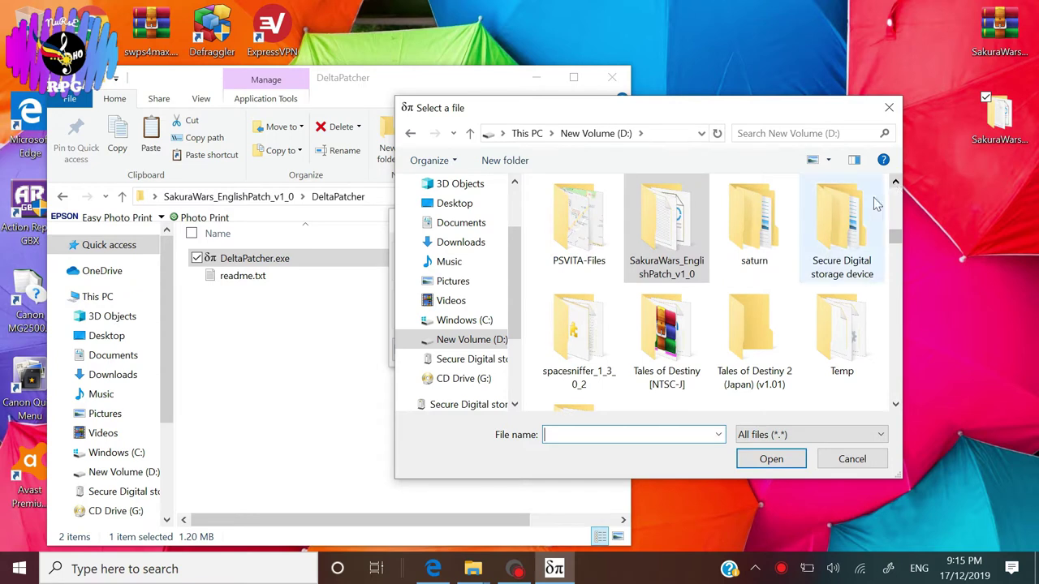
pyautogui.click(768, 227)
pyautogui.doubleClick(768, 227)
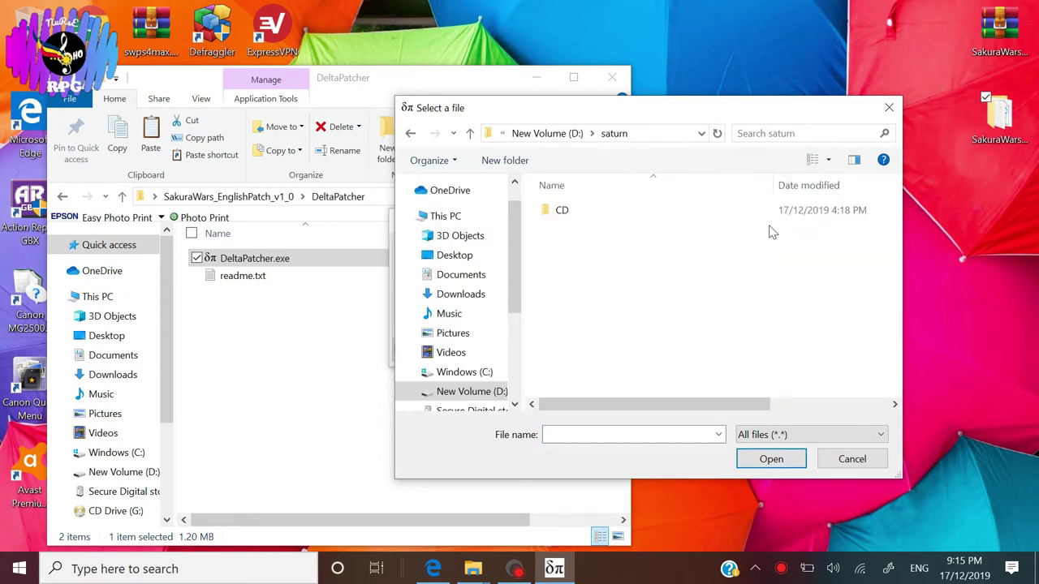
pyautogui.doubleClick(572, 210)
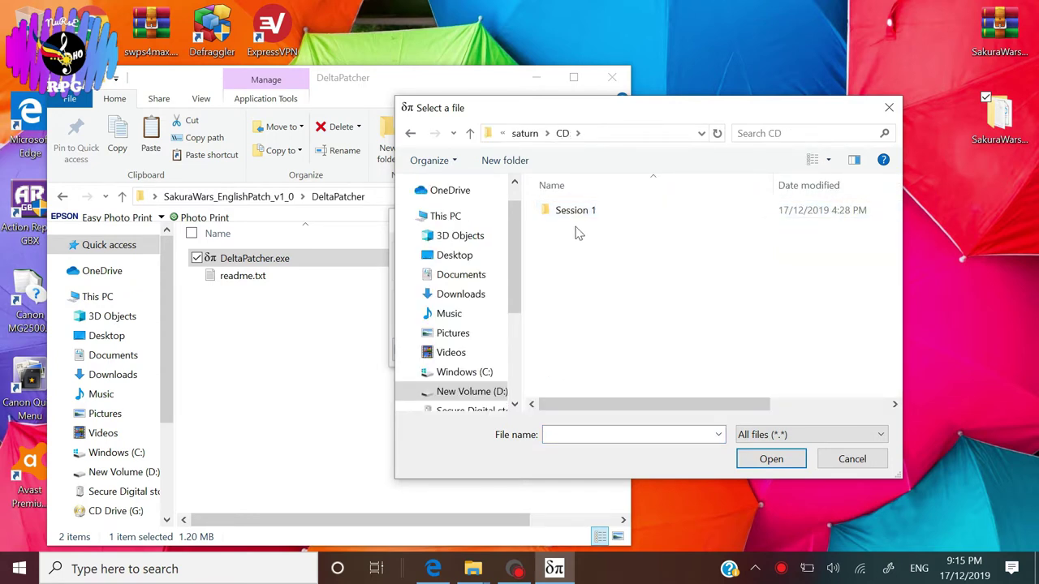
pyautogui.doubleClick(579, 211)
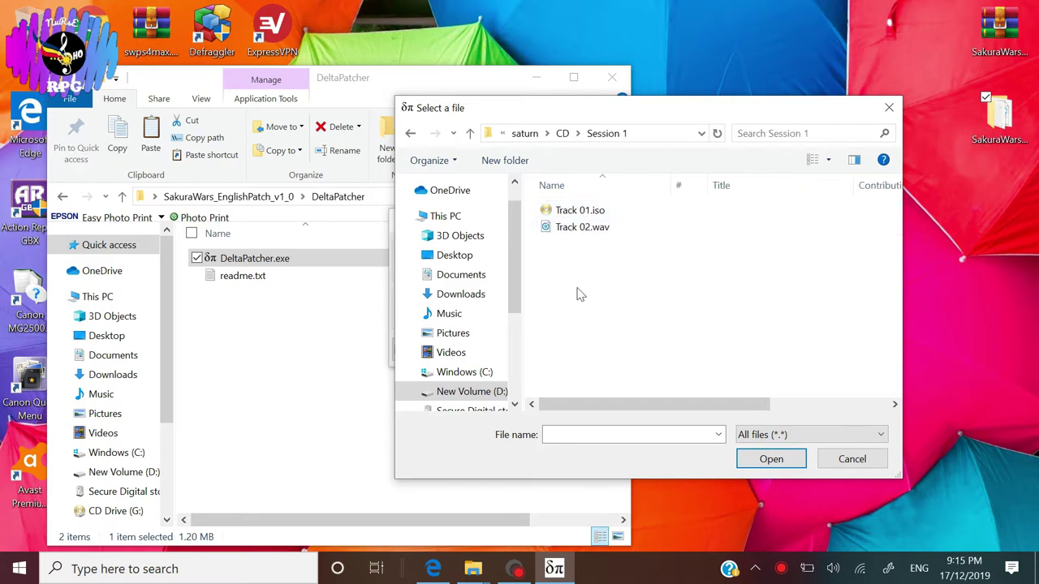
pyautogui.click(587, 215)
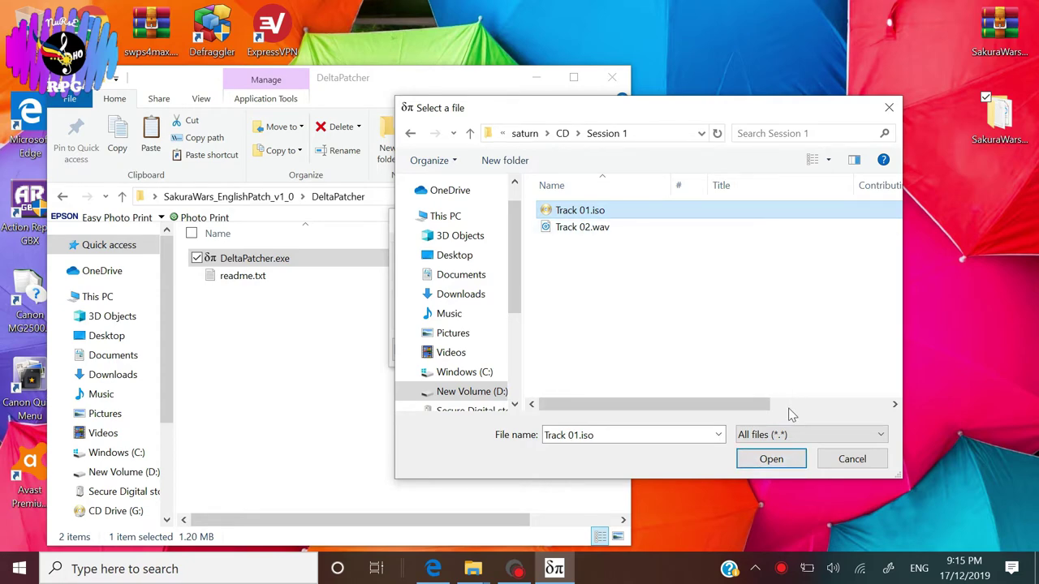
pyautogui.click(771, 459)
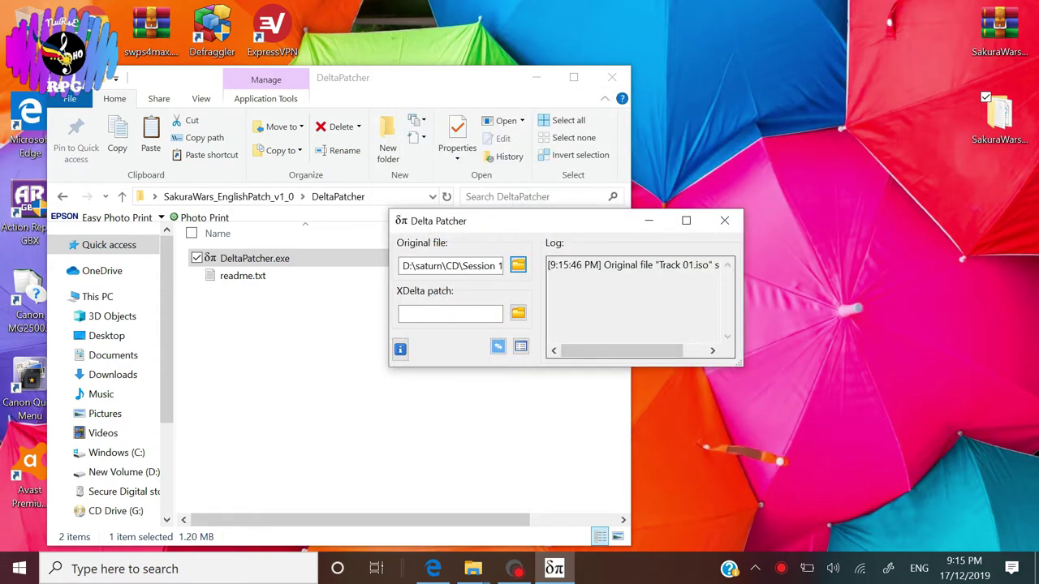
# Load SW_Eng_Disc1_v1.xdelta from the desktop's SakuraWars_EnglishPatch_v1_0 folder as the XDelta patch.
pyautogui.click(519, 315)
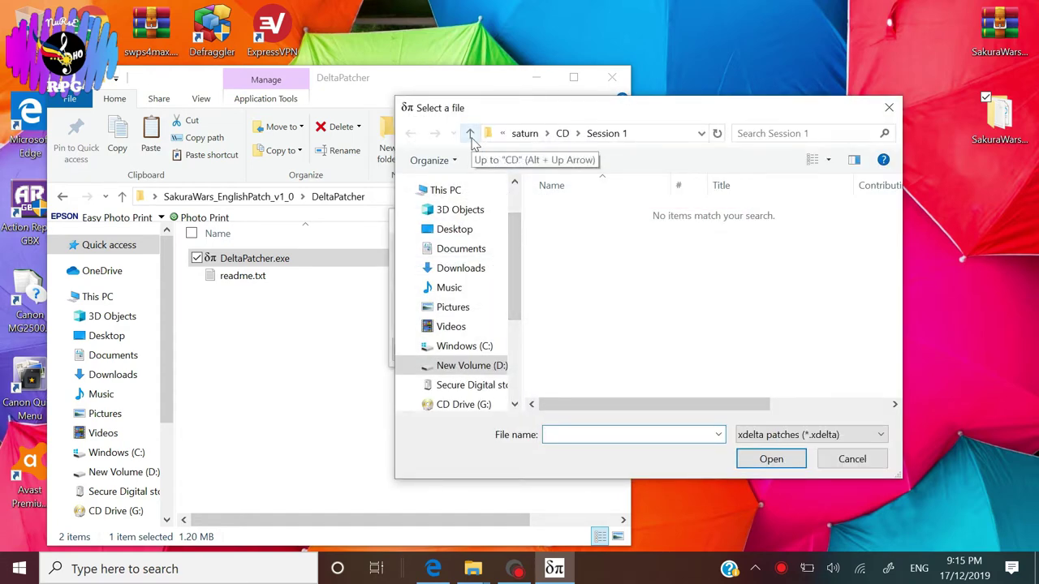
pyautogui.moveTo(512, 267); pyautogui.dragTo(513, 242)
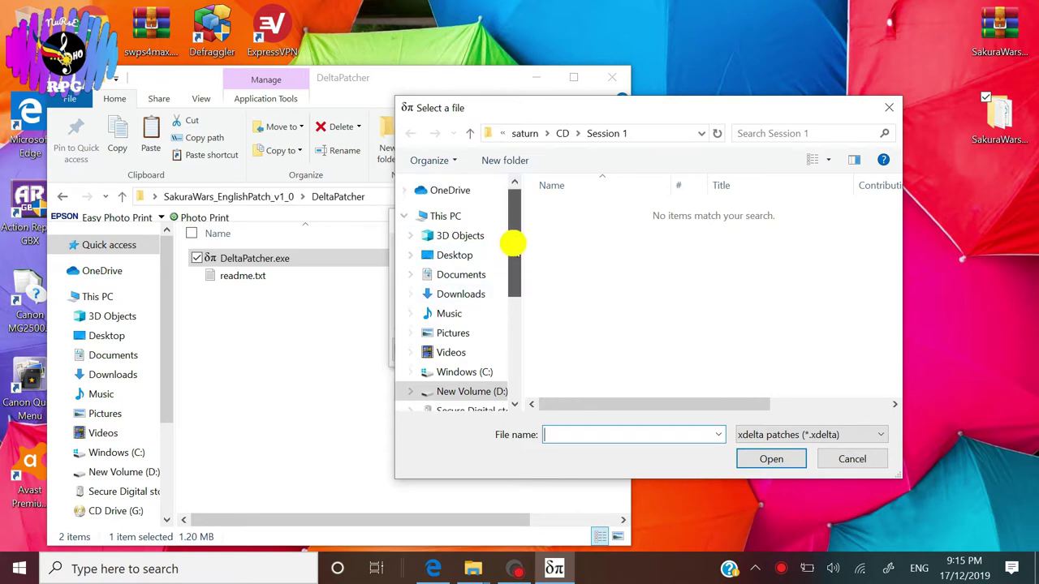
pyautogui.scroll(1, 487, 246)
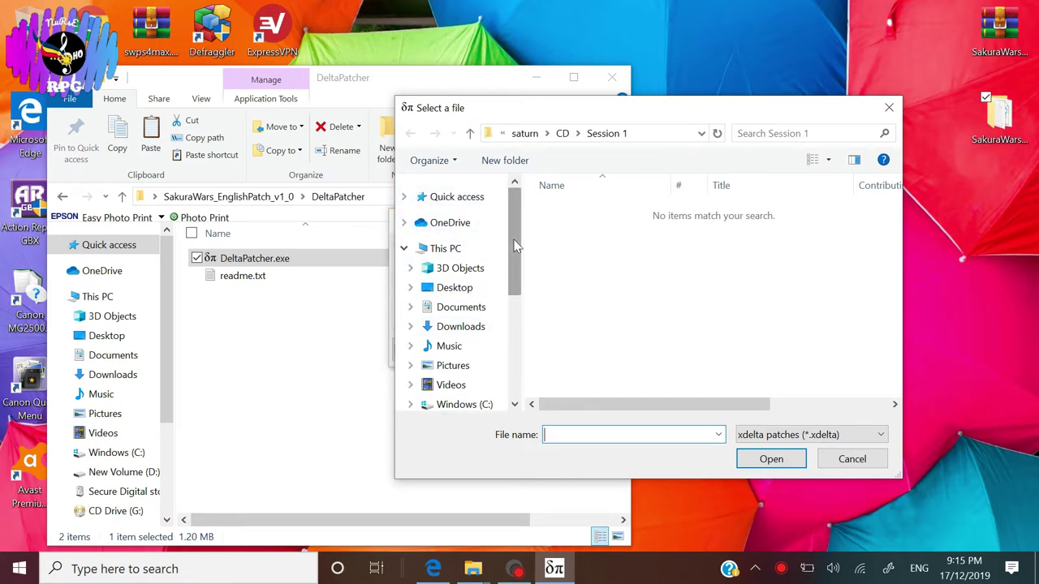
pyautogui.scroll(-1, 516, 246)
pyautogui.click(467, 254)
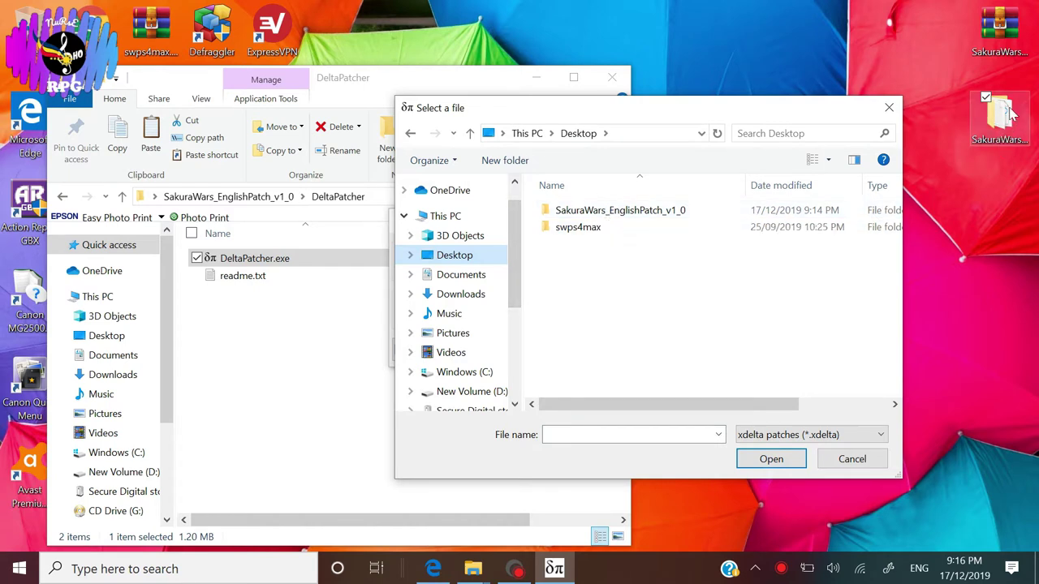
pyautogui.doubleClick(629, 213)
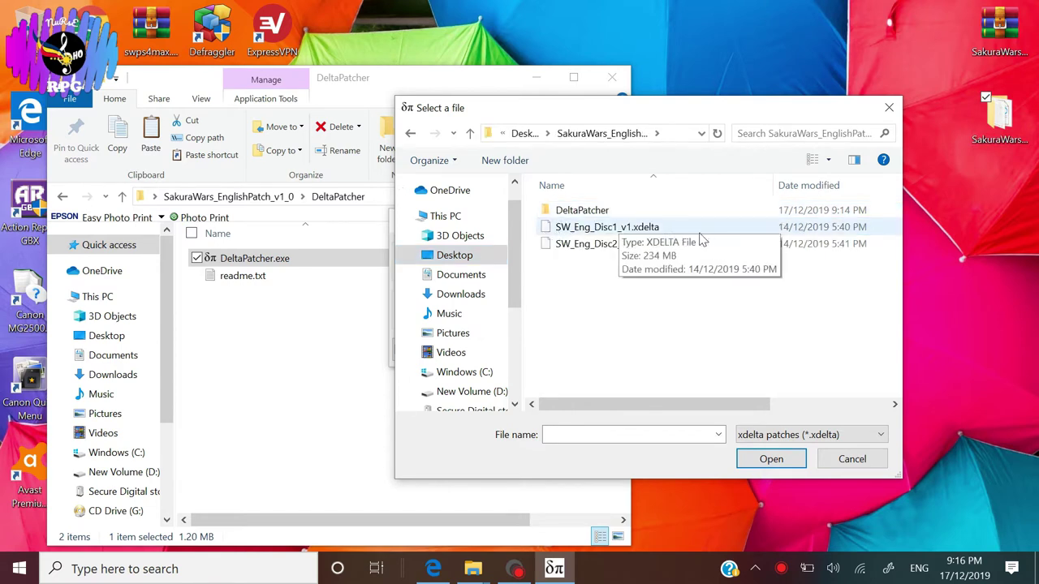
pyautogui.click(667, 228)
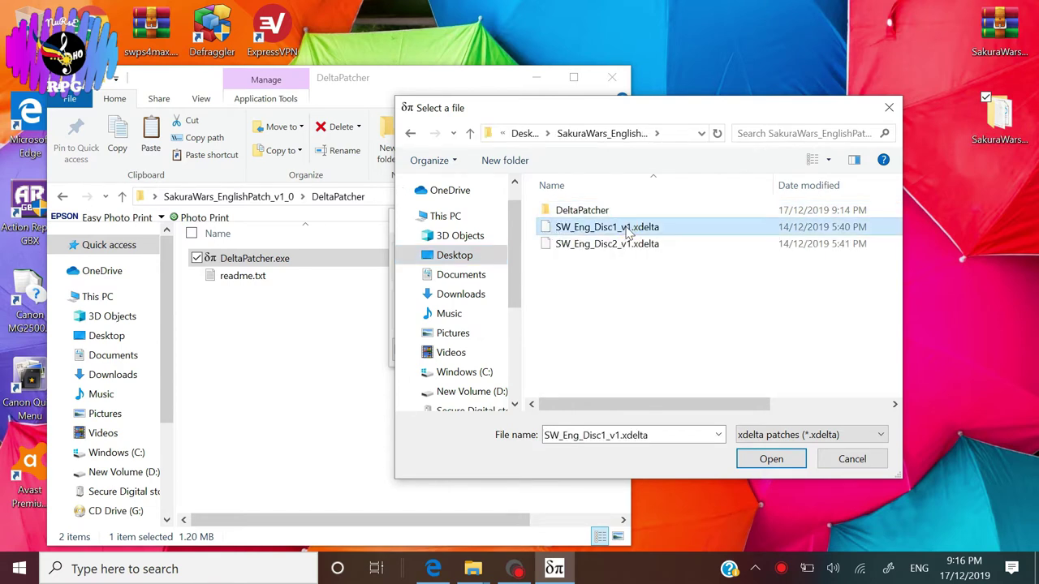
pyautogui.click(758, 459)
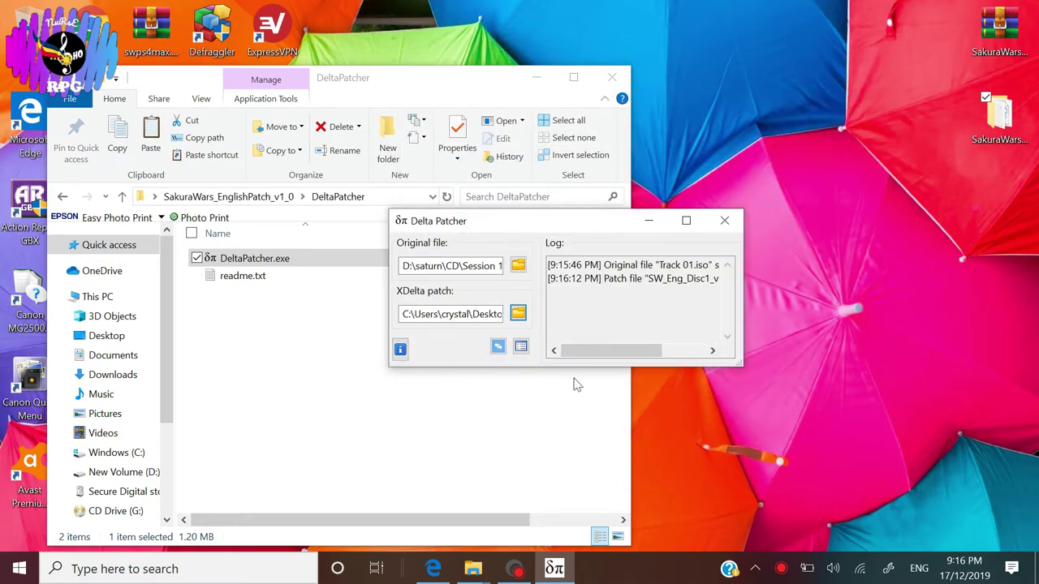
# Enlarge the patcher window to expose the apply command, apply the patch to the track image, and close the patcher.
pyautogui.moveTo(505, 370); pyautogui.dragTo(502, 447)
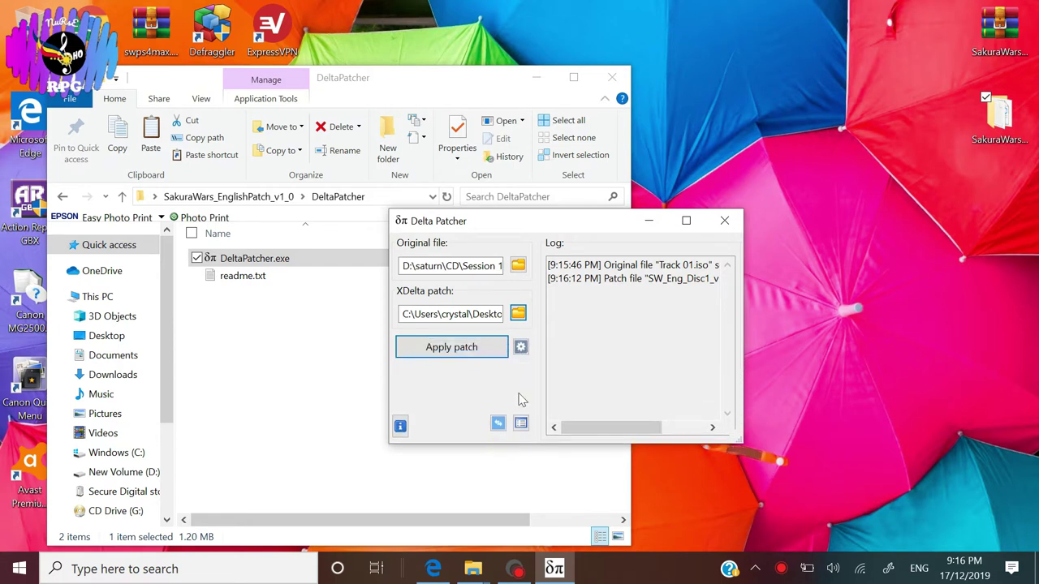
pyautogui.click(454, 347)
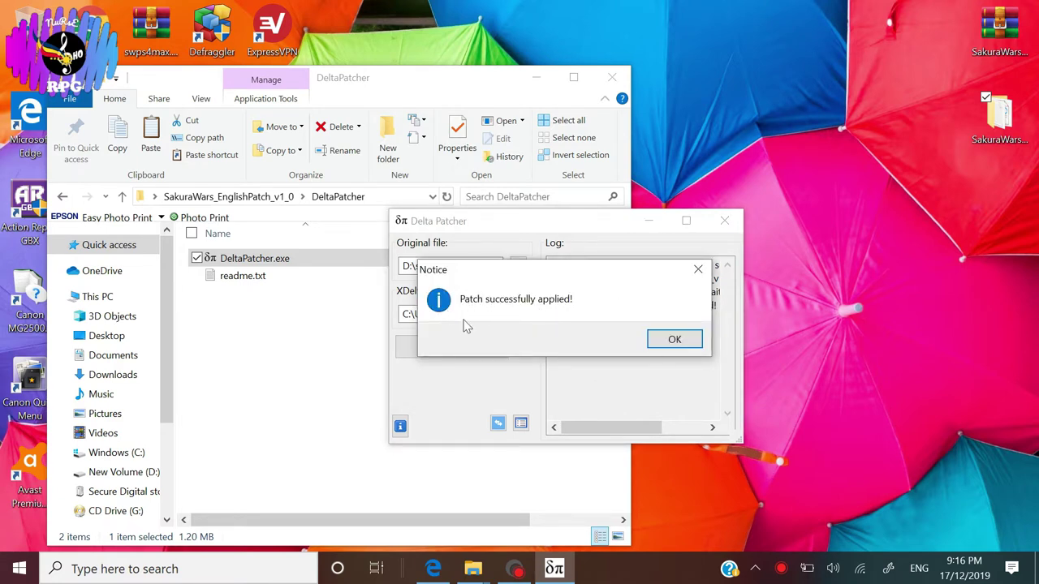
pyautogui.click(675, 341)
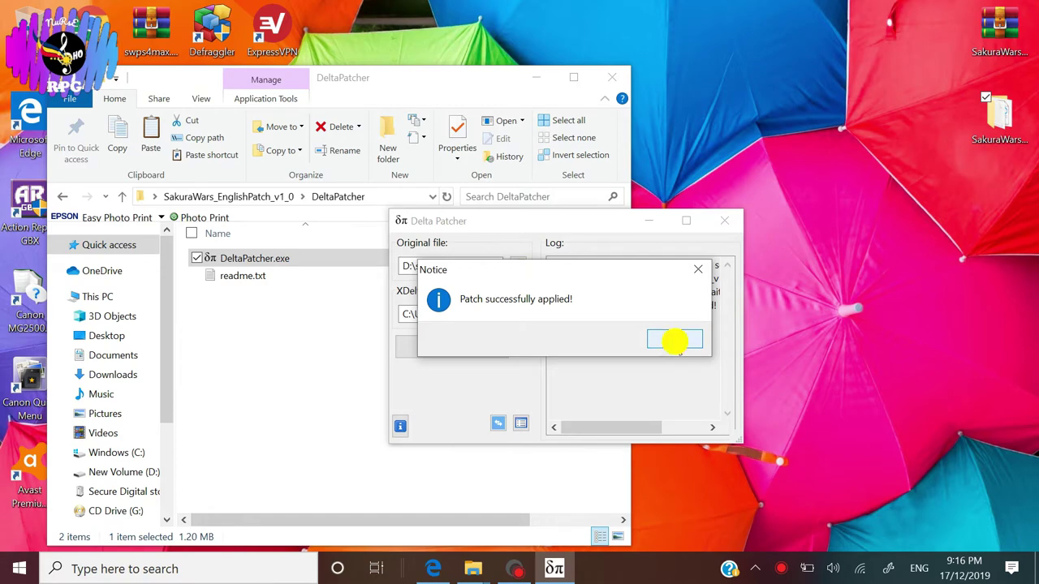
pyautogui.click(724, 221)
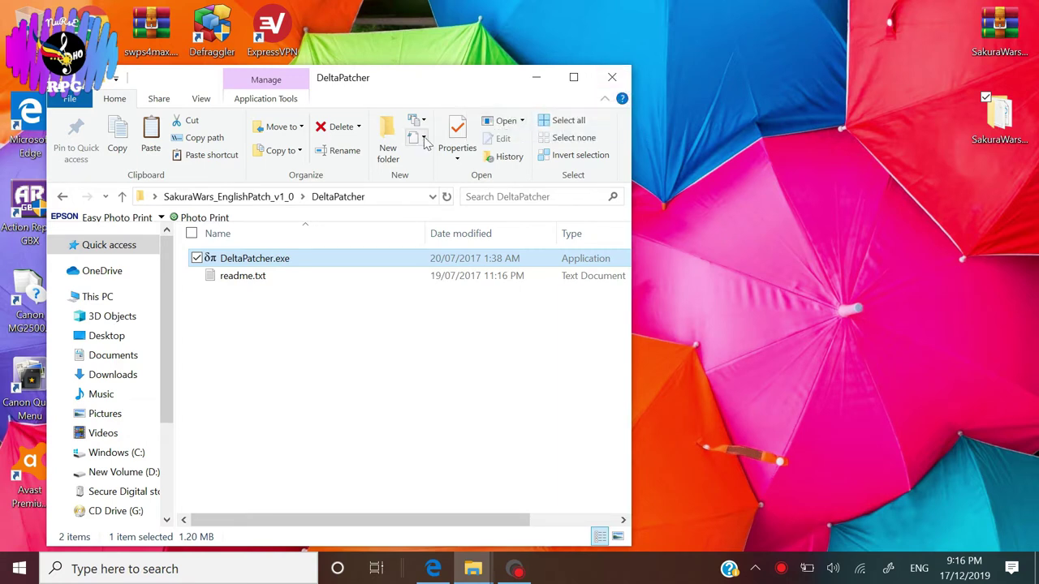
# Return to the SakuraWars_EnglishPatch_v1_0 folder and copy the SW_Eng_Disc1_v1.cue file.
pyautogui.click(123, 197)
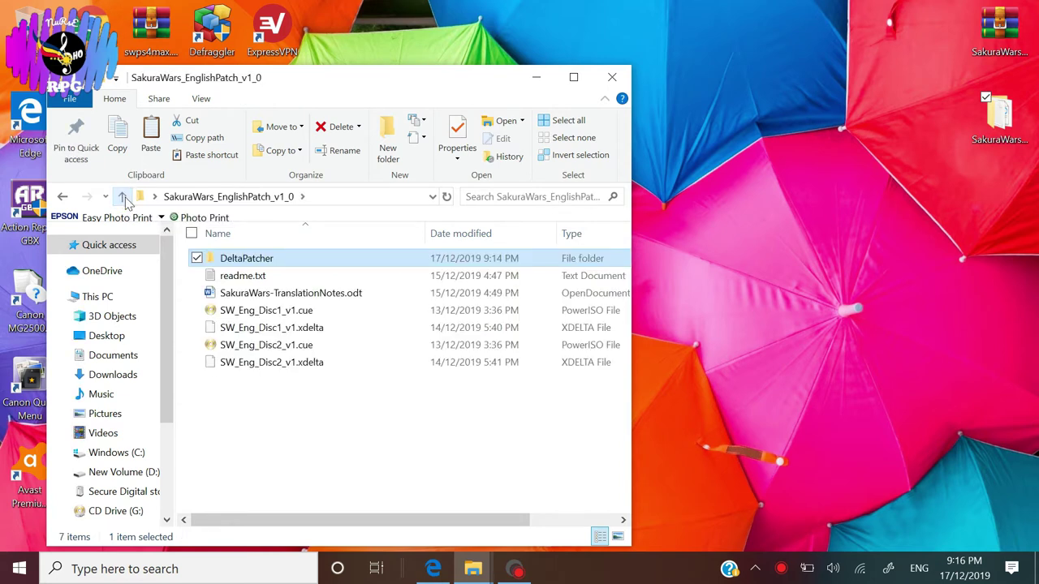
pyautogui.click(365, 421)
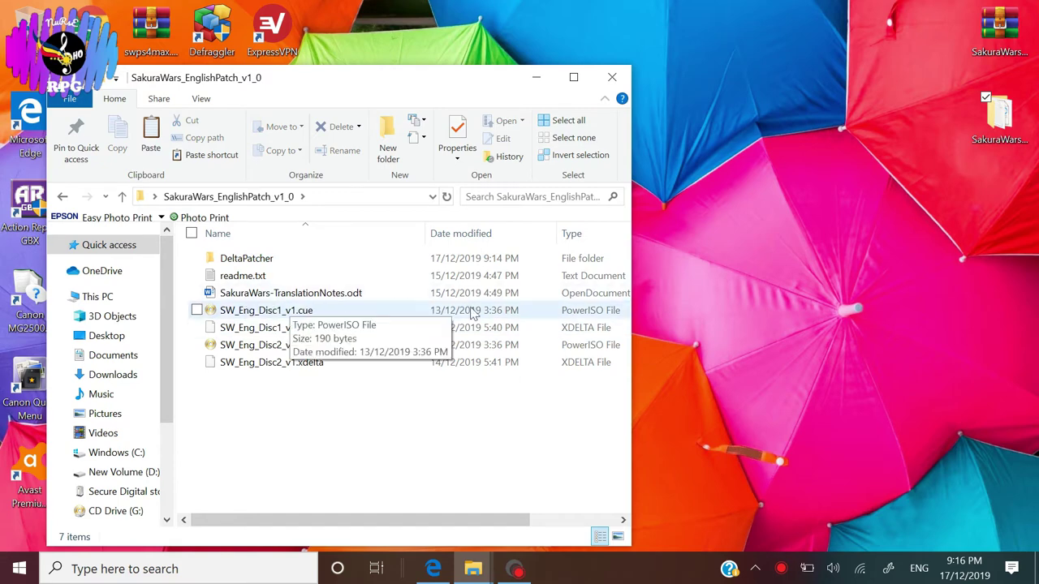
pyautogui.click(386, 321)
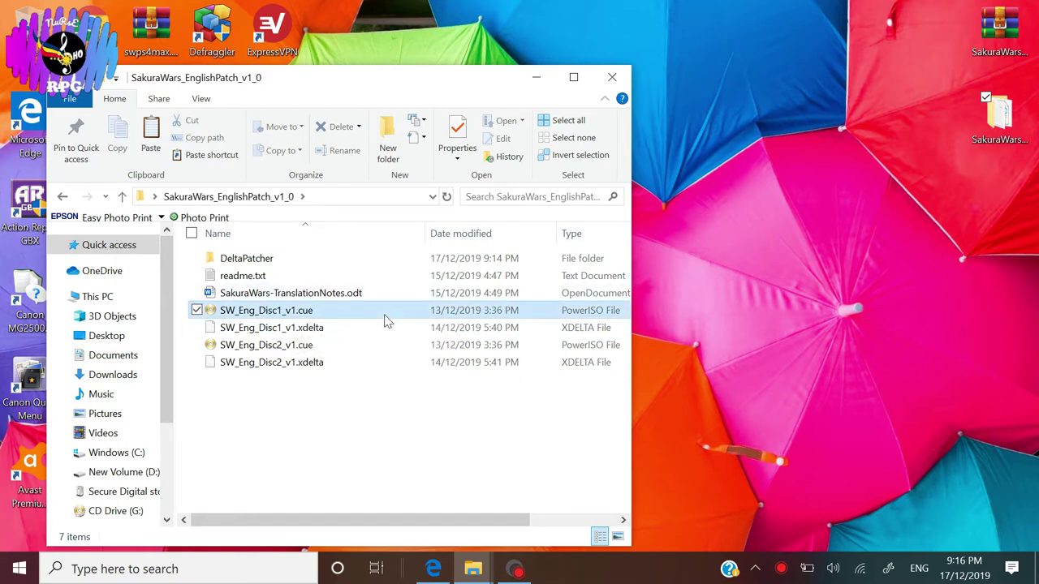
pyautogui.rightClick(386, 321)
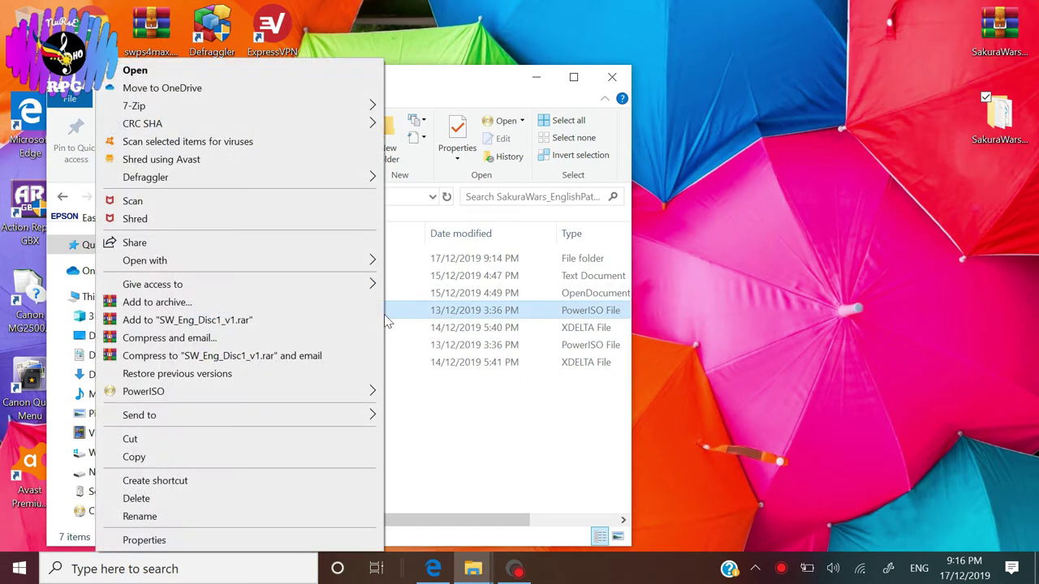
pyautogui.click(339, 460)
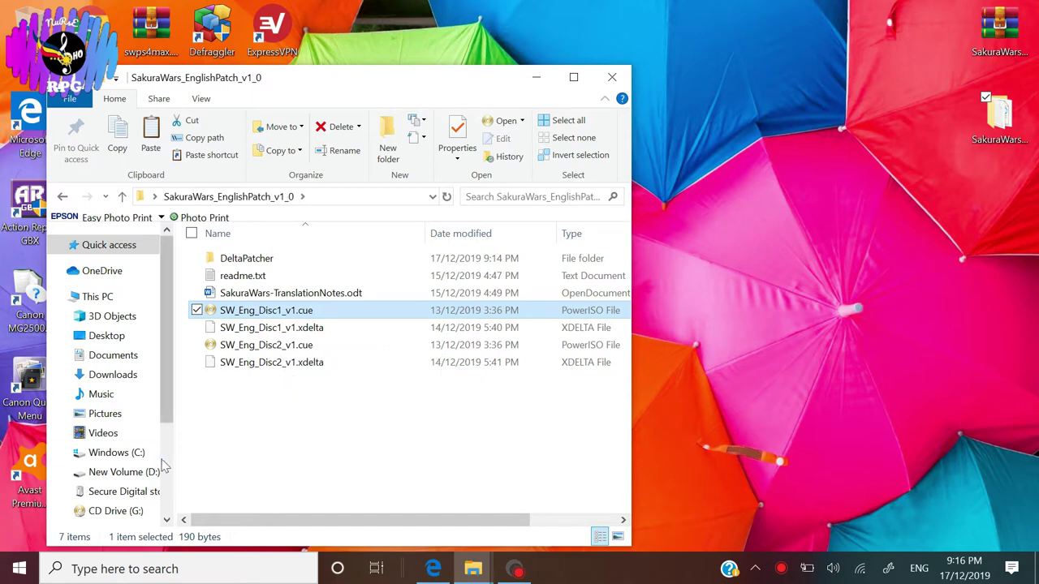
# Paste the copied cue file into D:\saturn\CD\Session 1 beside the track files.
pyautogui.click(122, 197)
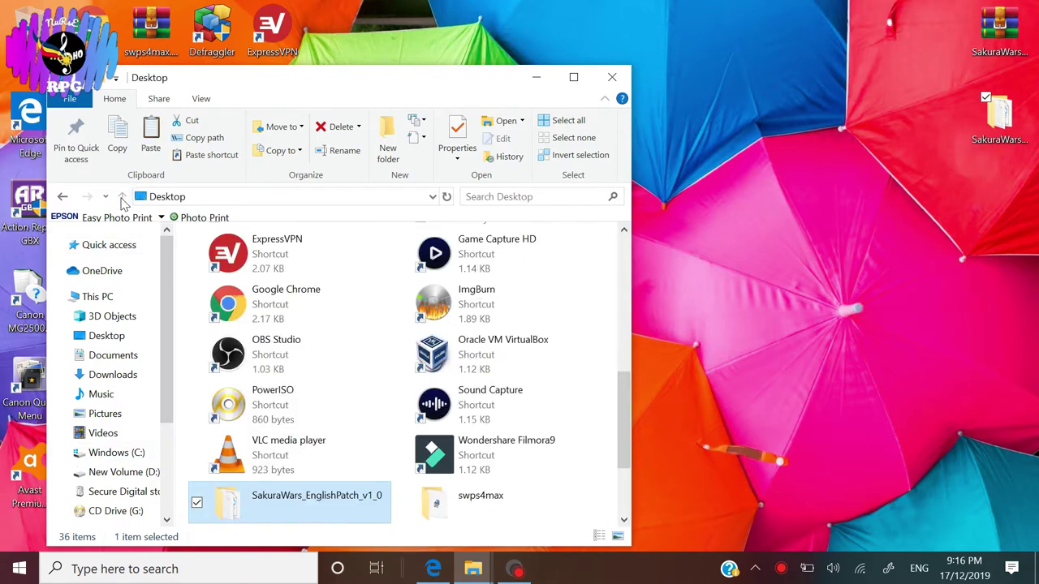
pyautogui.click(123, 471)
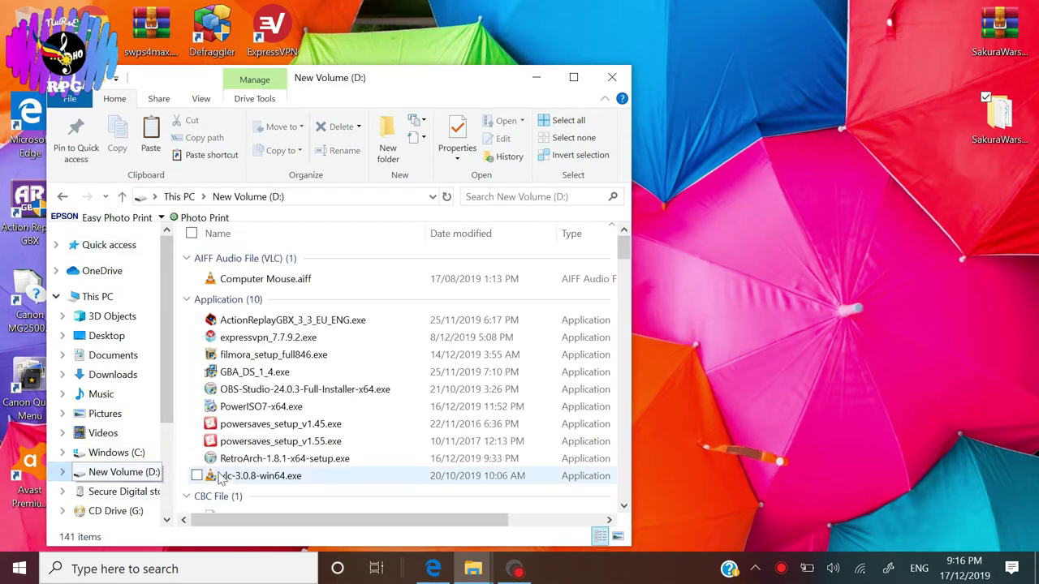
pyautogui.scroll(-2, 363, 452)
pyautogui.scroll(-7, 364, 452)
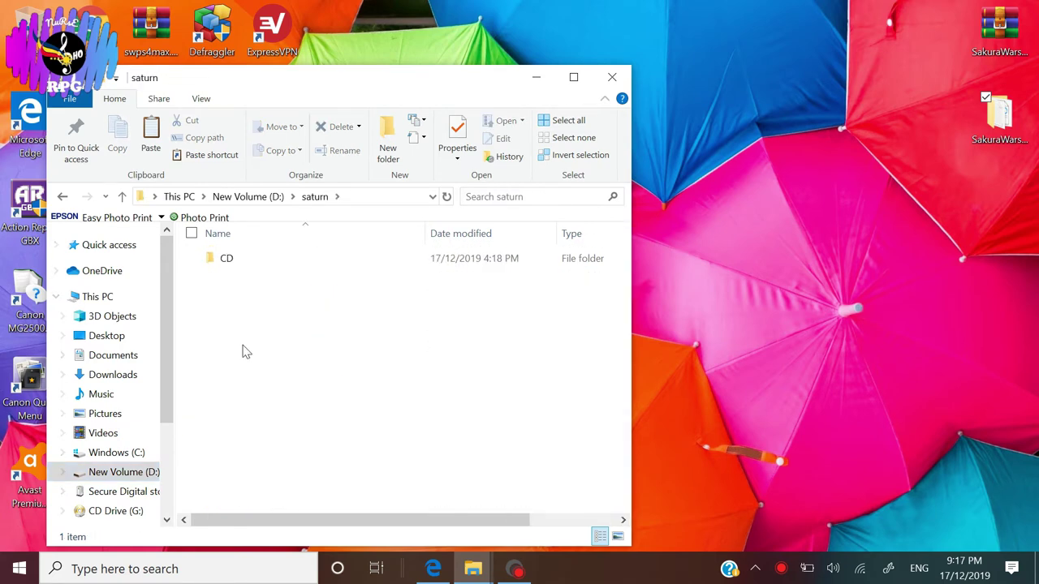
pyautogui.doubleClick(231, 270)
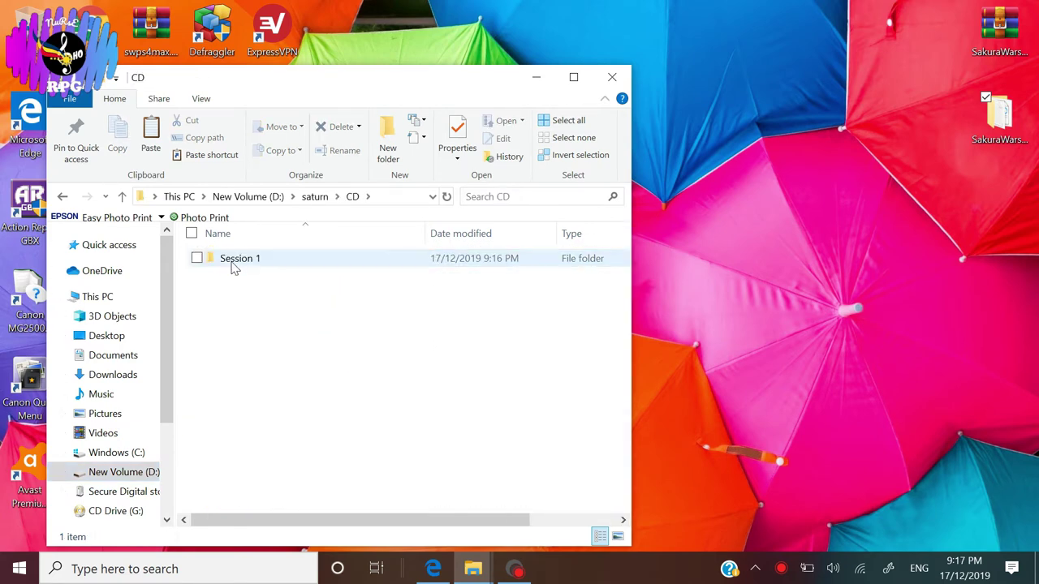
pyautogui.doubleClick(232, 266)
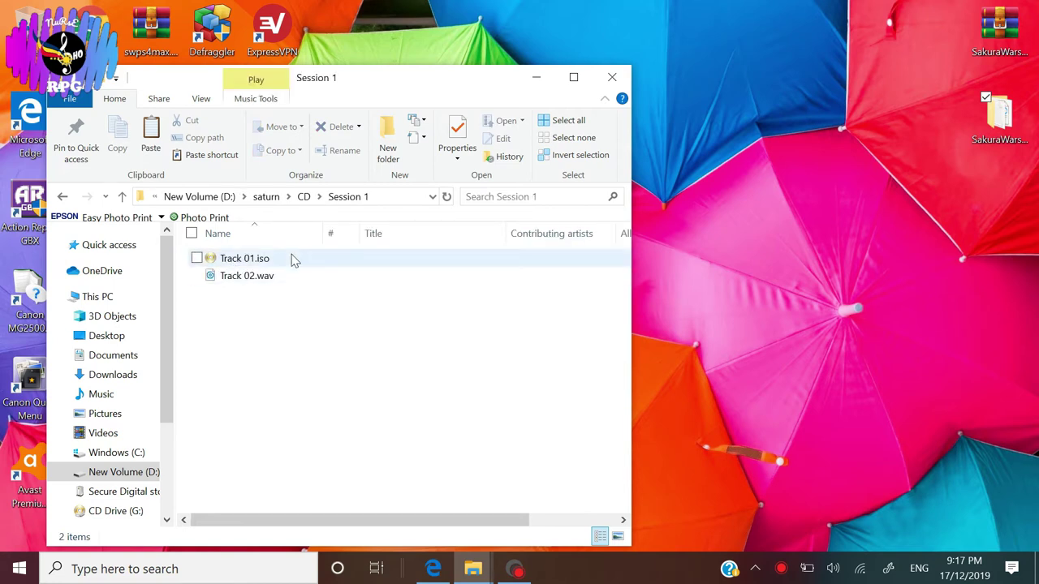
pyautogui.rightClick(292, 333)
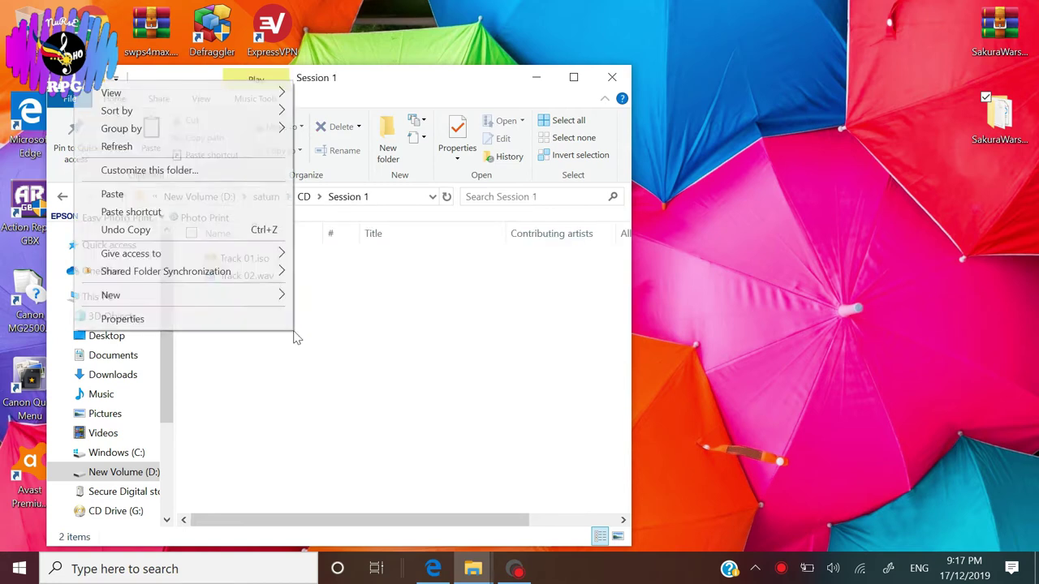
pyautogui.click(188, 195)
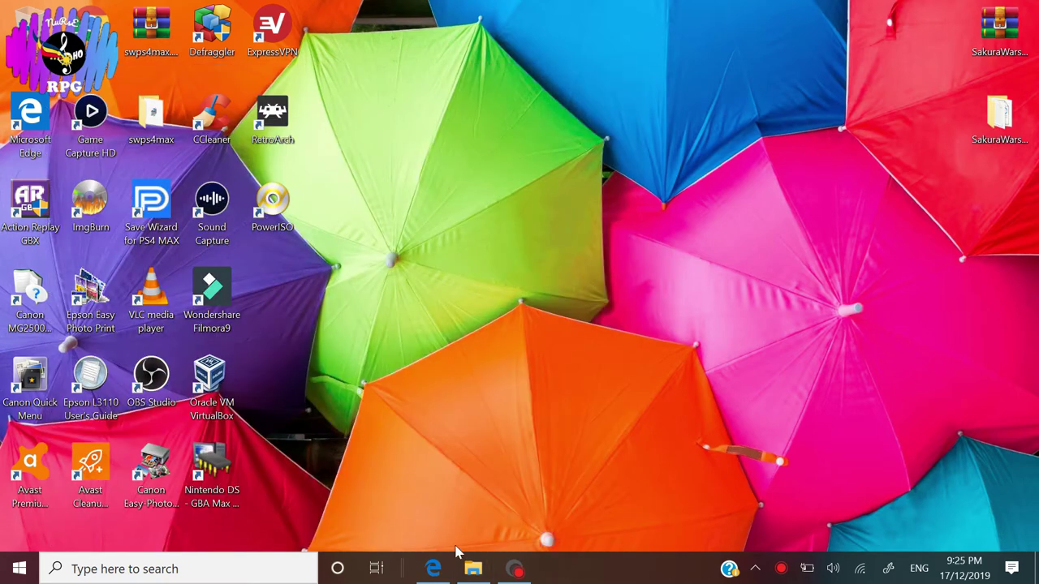
# Reopen D:\saturn\CD\Session 1 and check that the cue file sits with the ISO and WAV tracks.
pyautogui.click(470, 570)
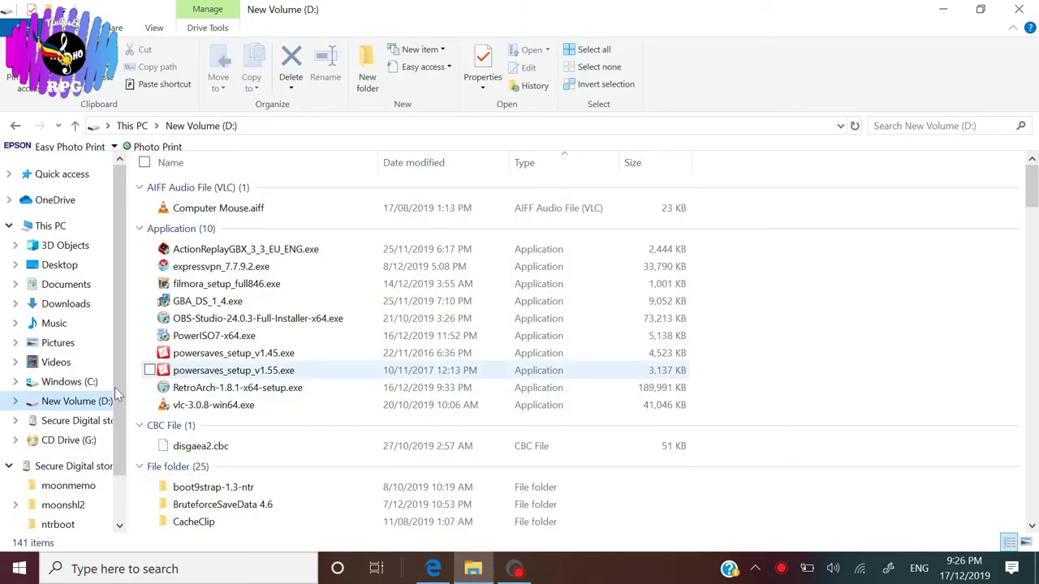
pyautogui.scroll(-6, 267, 401)
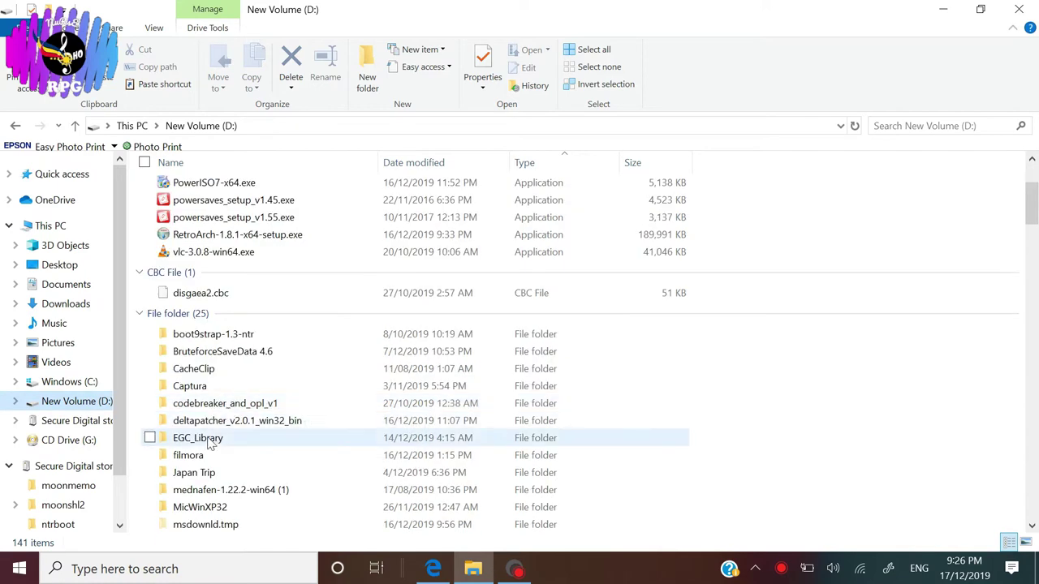
pyautogui.scroll(-1, 208, 456)
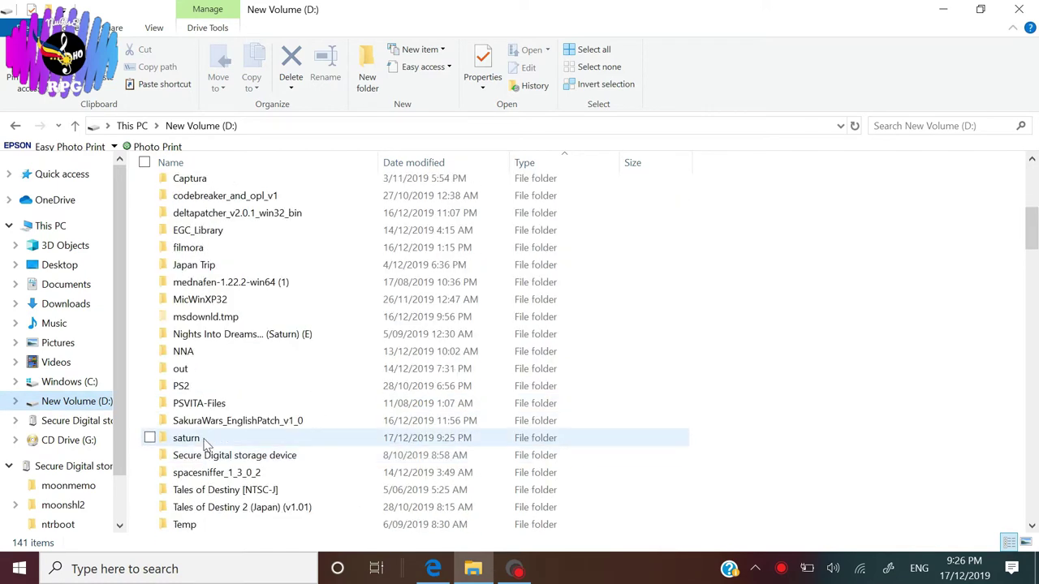
pyautogui.doubleClick(204, 441)
pyautogui.doubleClick(190, 189)
pyautogui.doubleClick(190, 188)
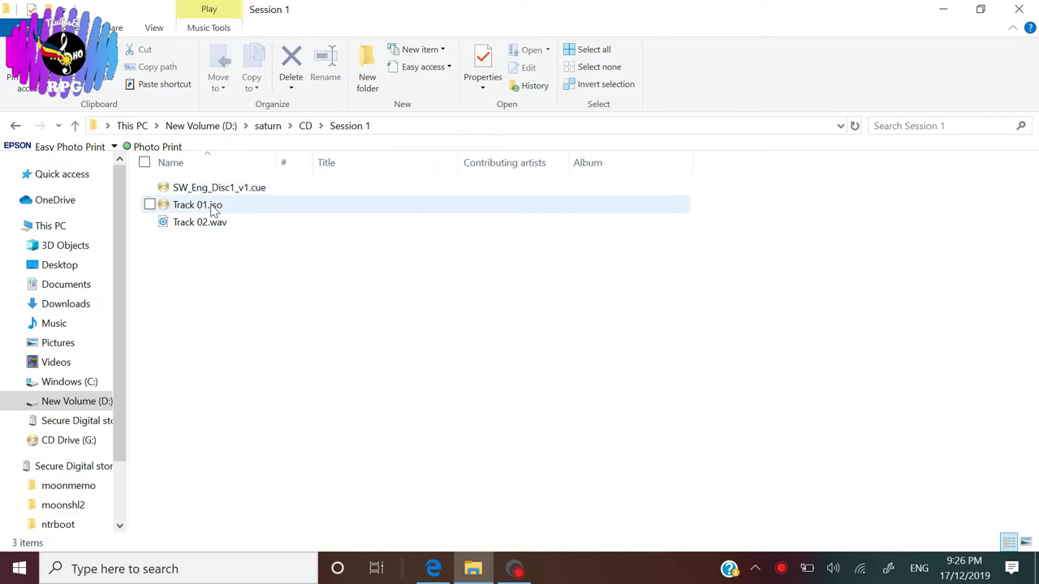
# Go back to the saturn folder and rename its CD folder as Sakura Wars Disc 1 (patched).
pyautogui.click(16, 126)
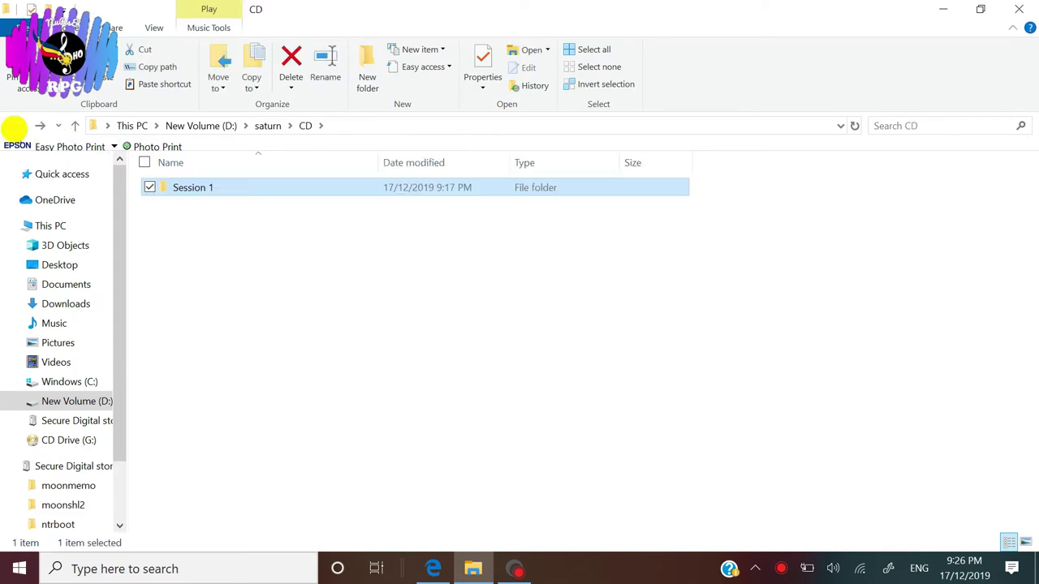
pyautogui.click(15, 126)
pyautogui.rightClick(211, 195)
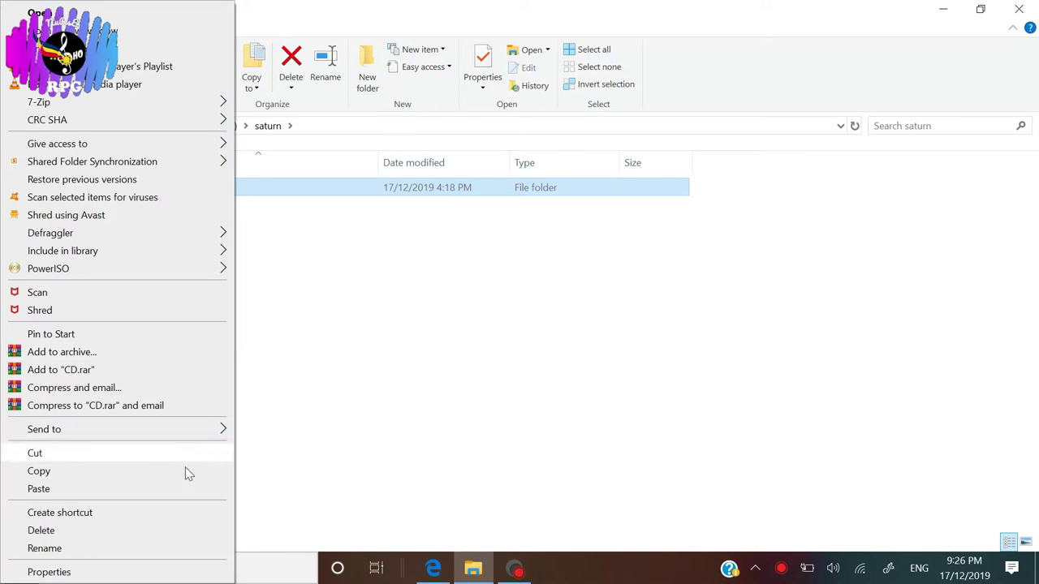
pyautogui.click(180, 545)
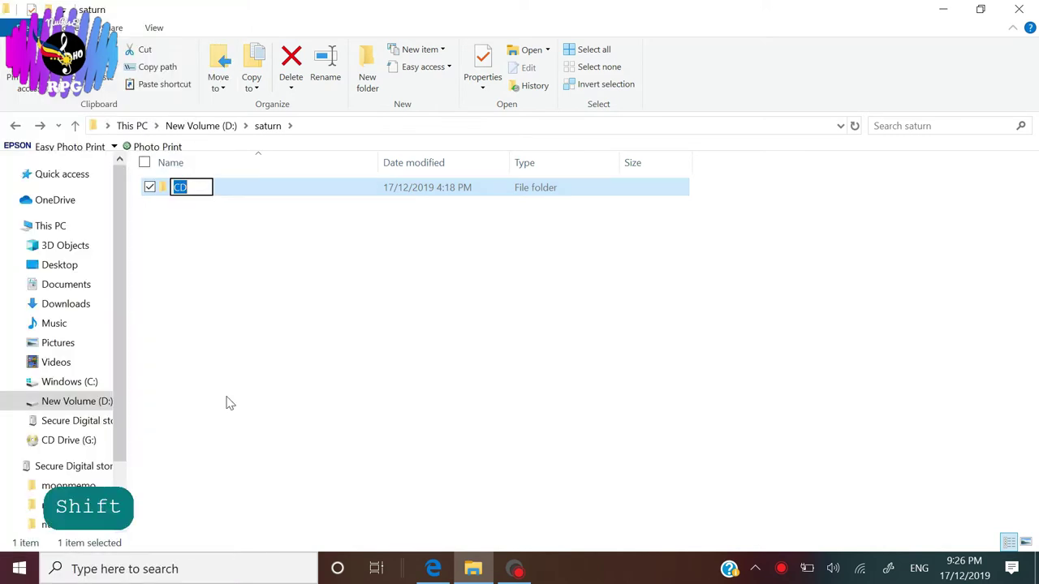
pyautogui.write('Sakura Wars ')
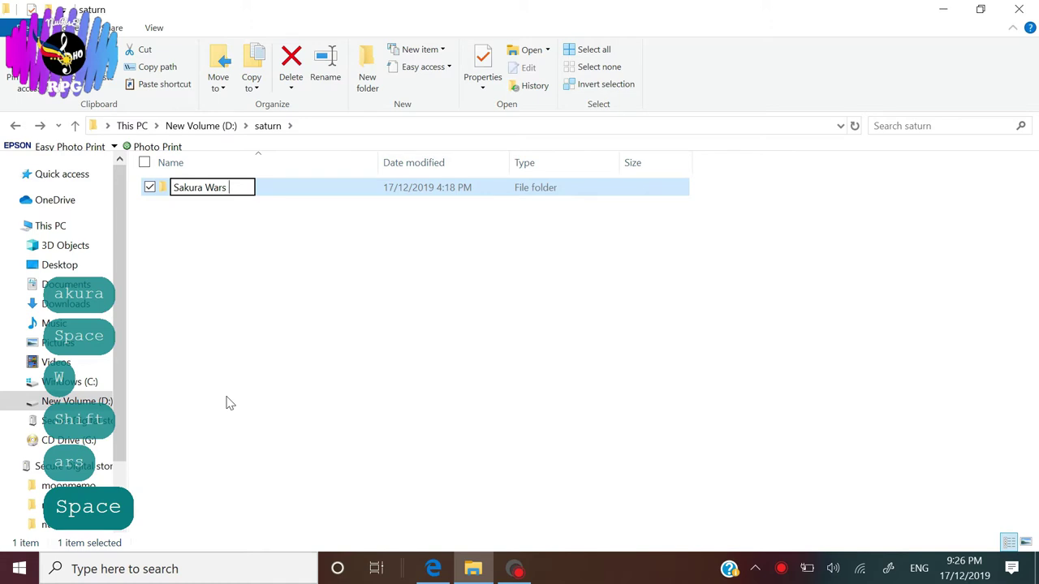
pyautogui.write('Disc 1 (')
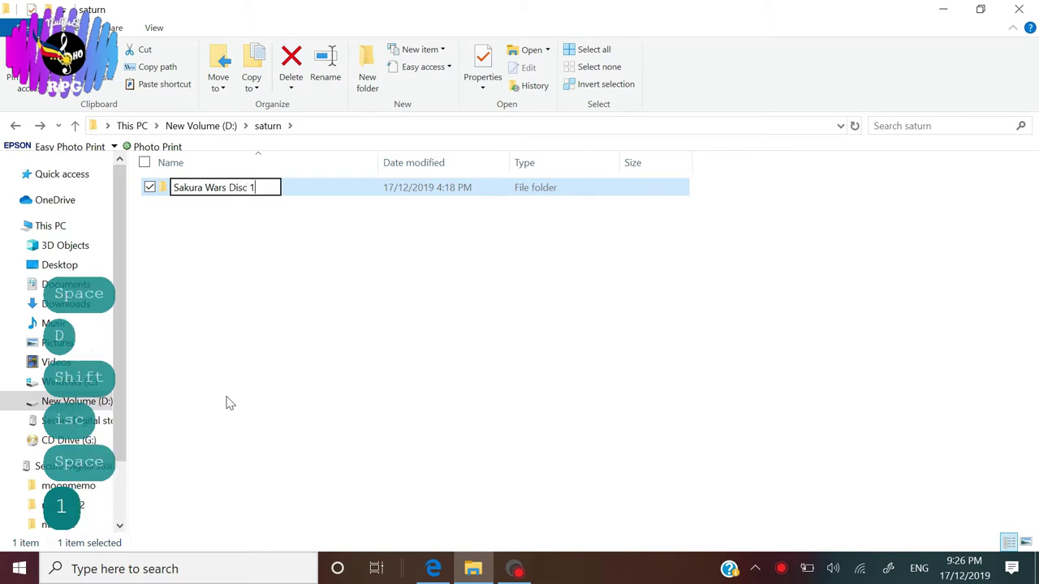
pyautogui.write('pa')
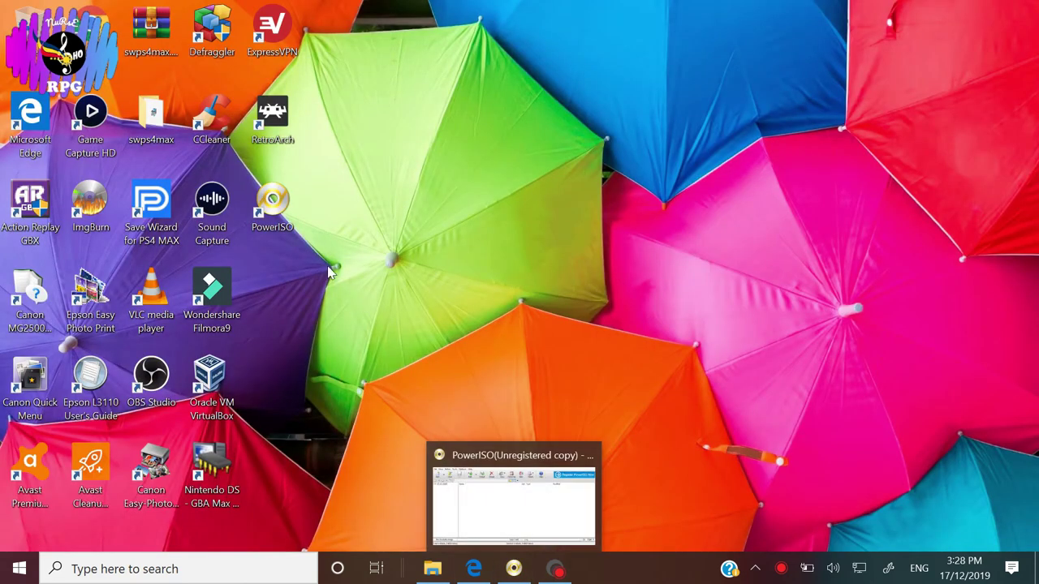
# Switch to PowerISO and open SW_Eng_Disc1_v1.cue from D:\saturn\Sakura Wars Disc 1 (patched)\Session 1.
pyautogui.click(523, 576)
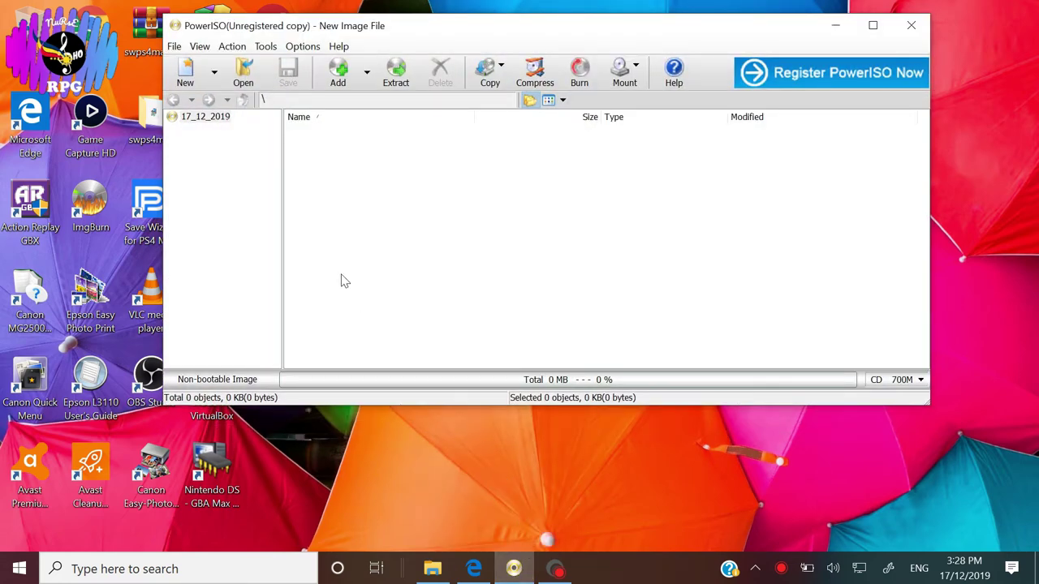
pyautogui.click(242, 73)
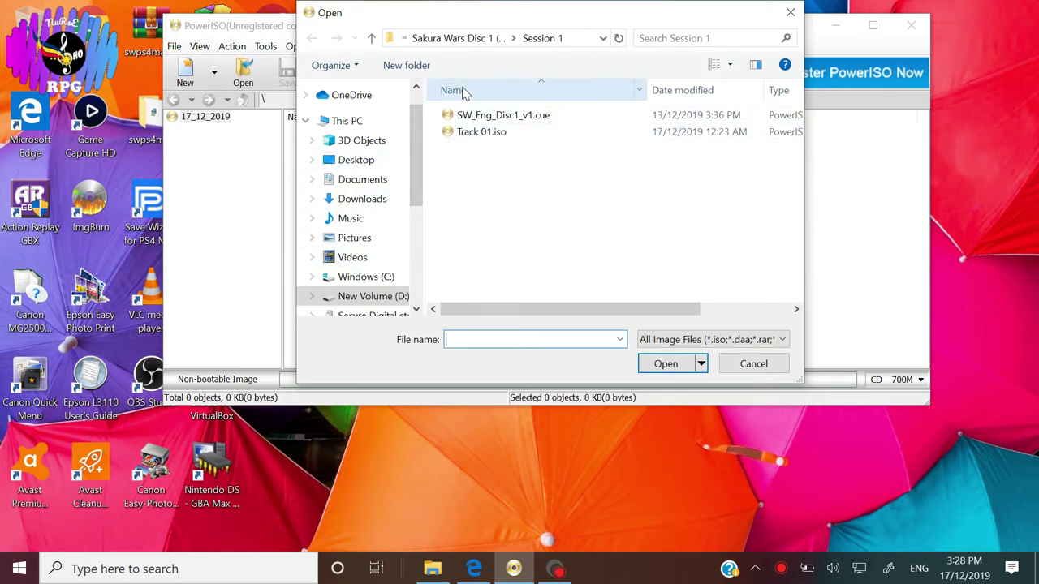
pyautogui.click(372, 296)
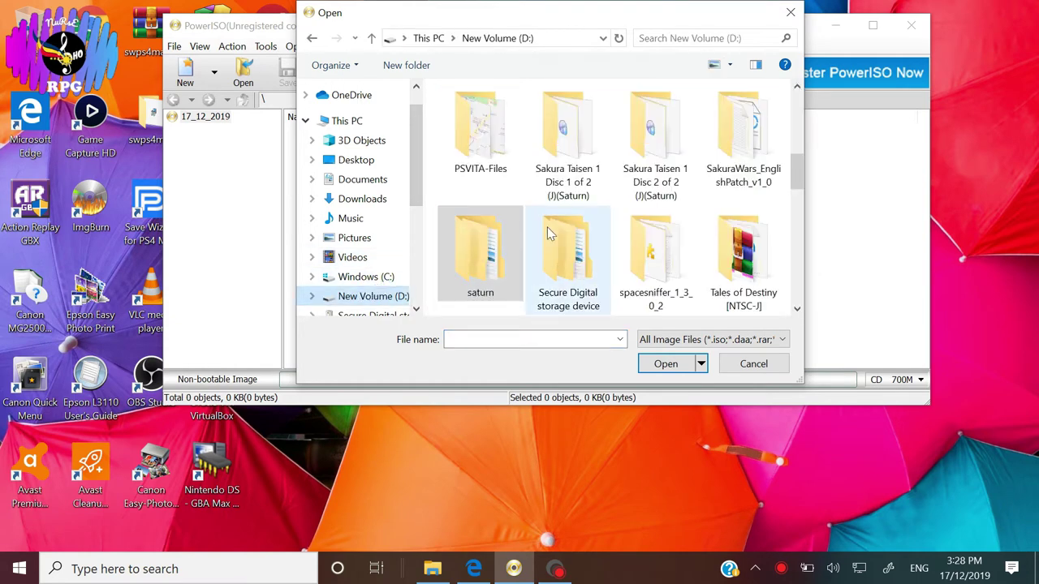
pyautogui.moveTo(797, 172)
pyautogui.mouseDown()
pyautogui.moveTo(798, 193)
pyautogui.moveTo(797, 167)
pyautogui.mouseUp()
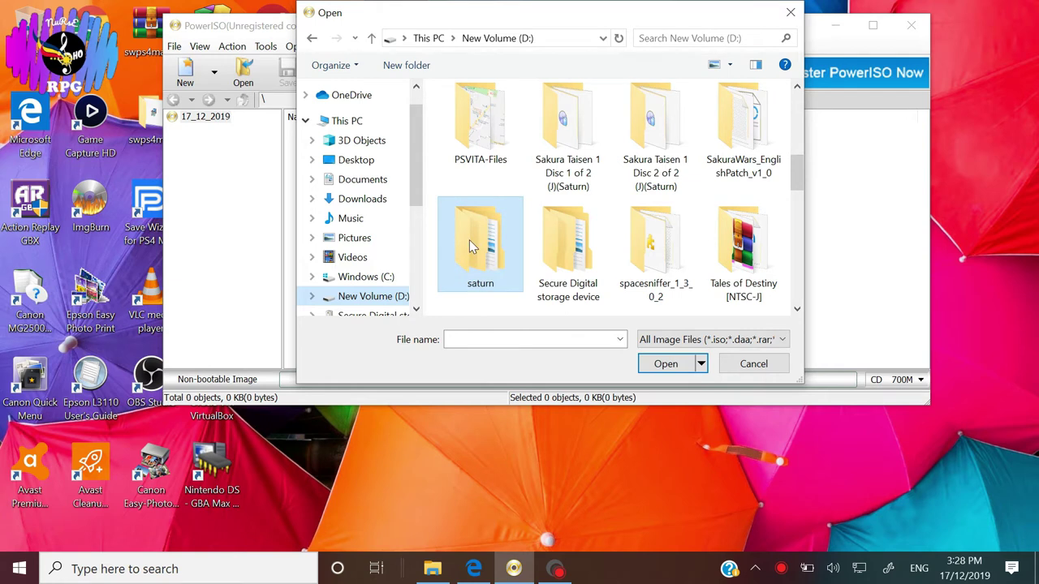
pyautogui.doubleClick(468, 239)
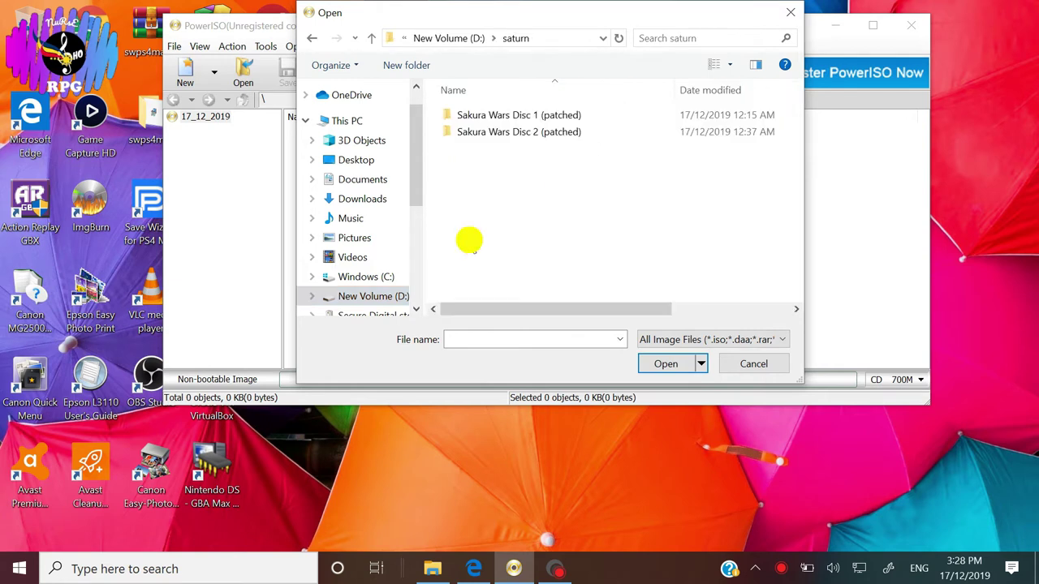
pyautogui.doubleClick(513, 119)
pyautogui.doubleClick(514, 118)
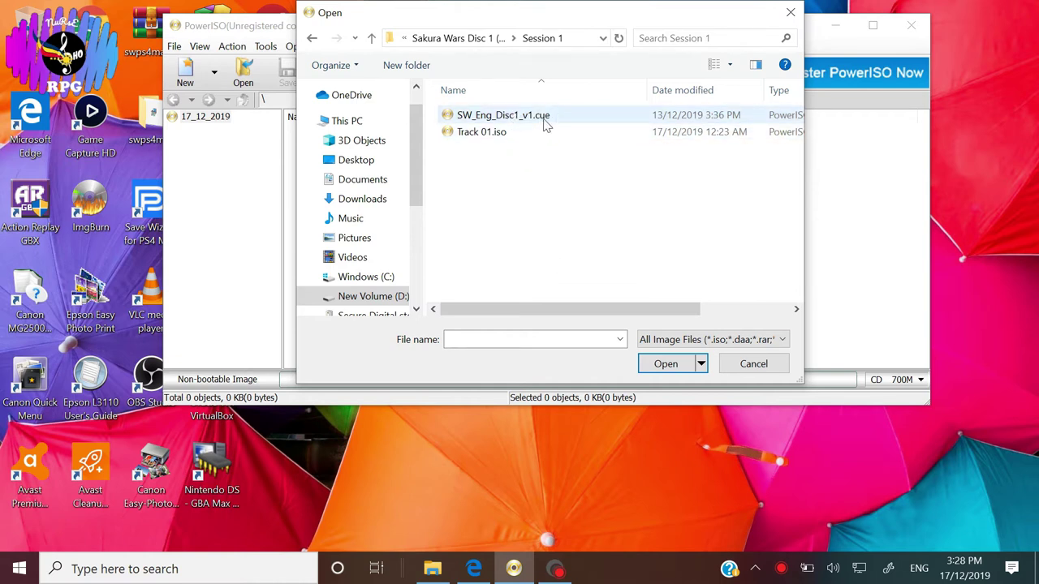
pyautogui.click(545, 124)
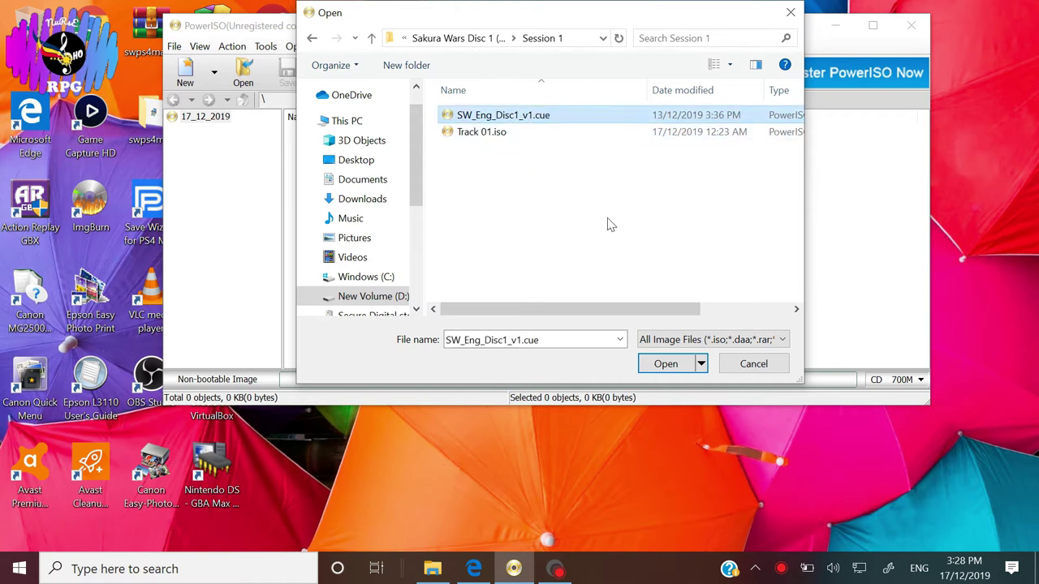
pyautogui.click(665, 364)
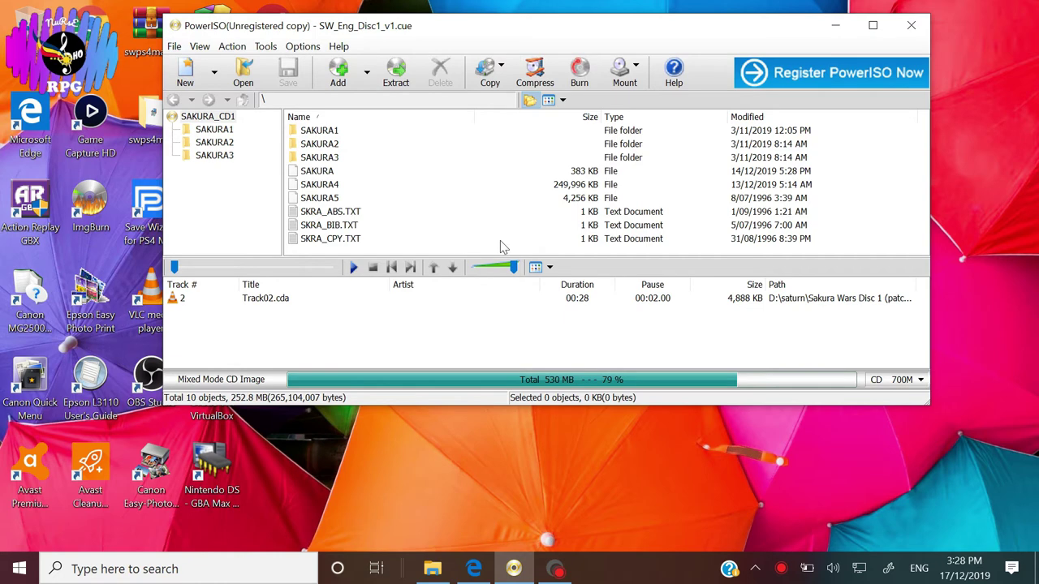
# Burn the opened image to the disc in drive F: at 10x (1765KB/s) and dismiss the completion message.
pyautogui.click(581, 74)
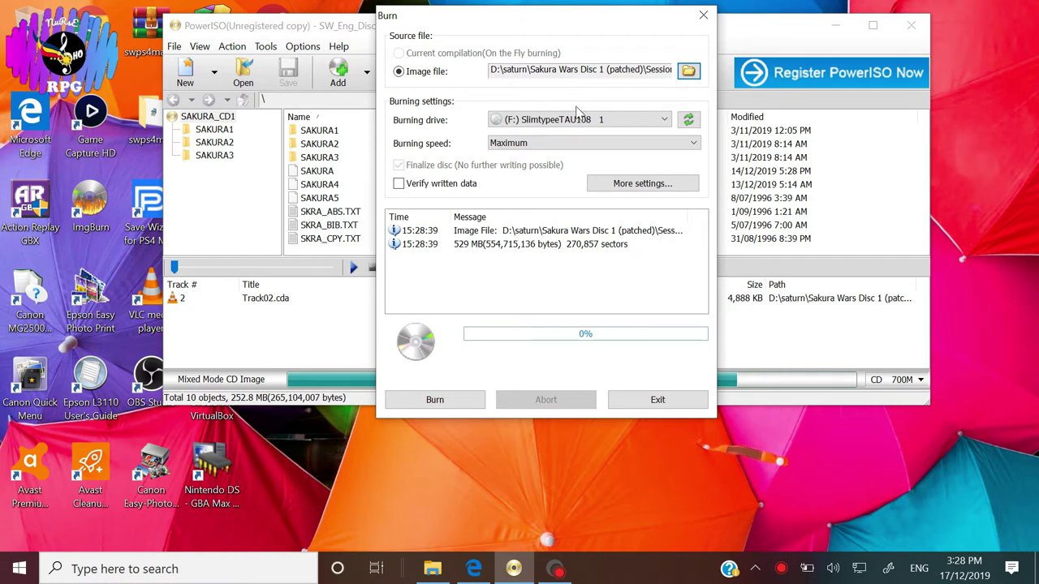
pyautogui.click(693, 143)
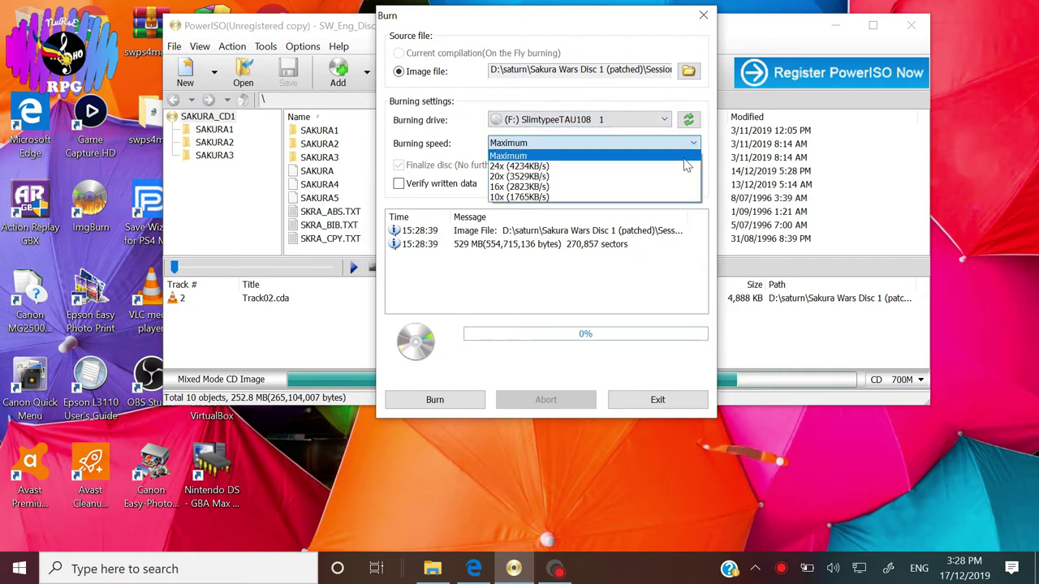
pyautogui.click(661, 197)
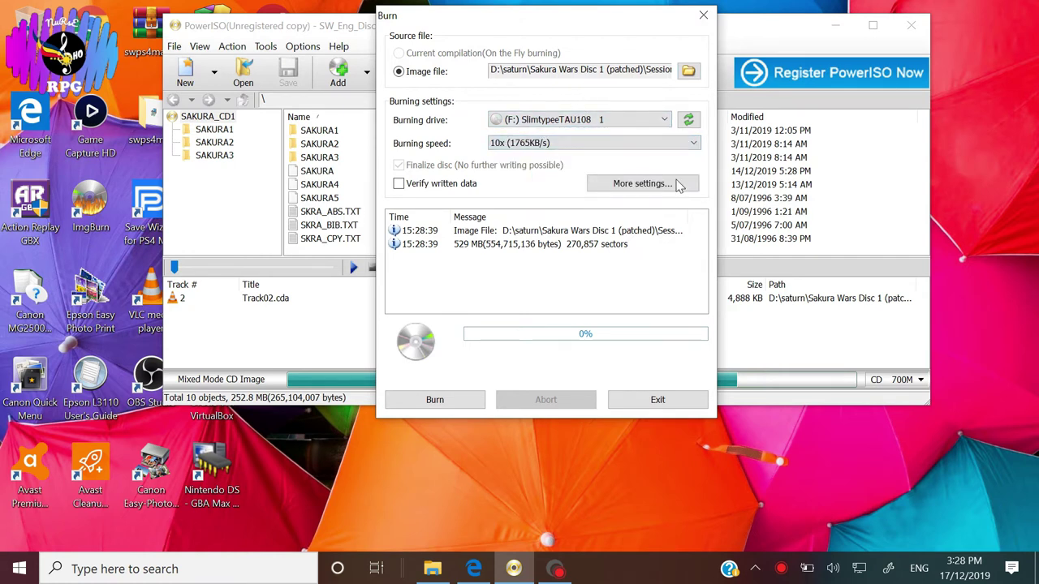
pyautogui.click(694, 143)
pyautogui.click(662, 197)
pyautogui.click(435, 400)
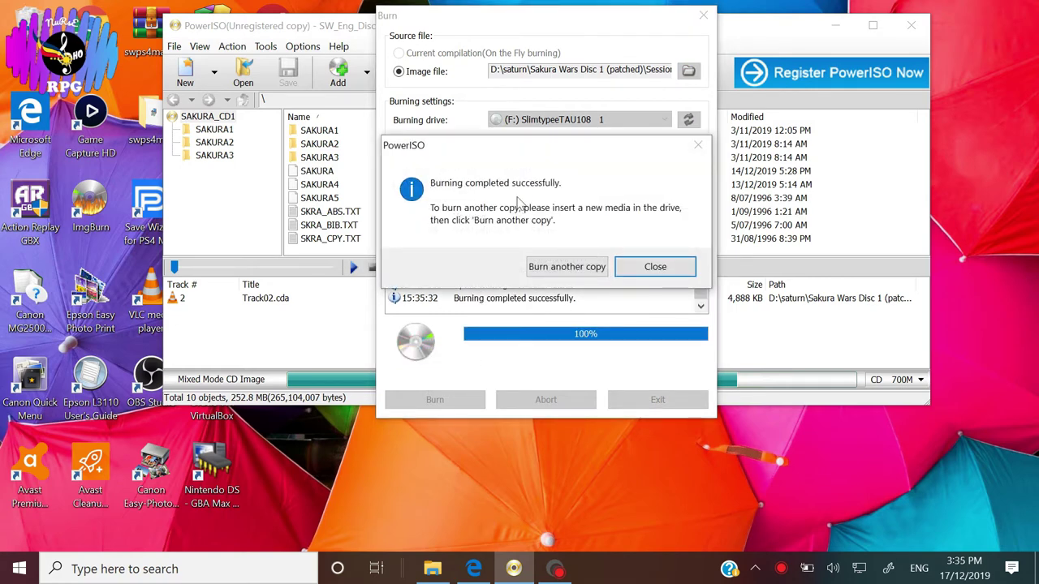
pyautogui.click(635, 268)
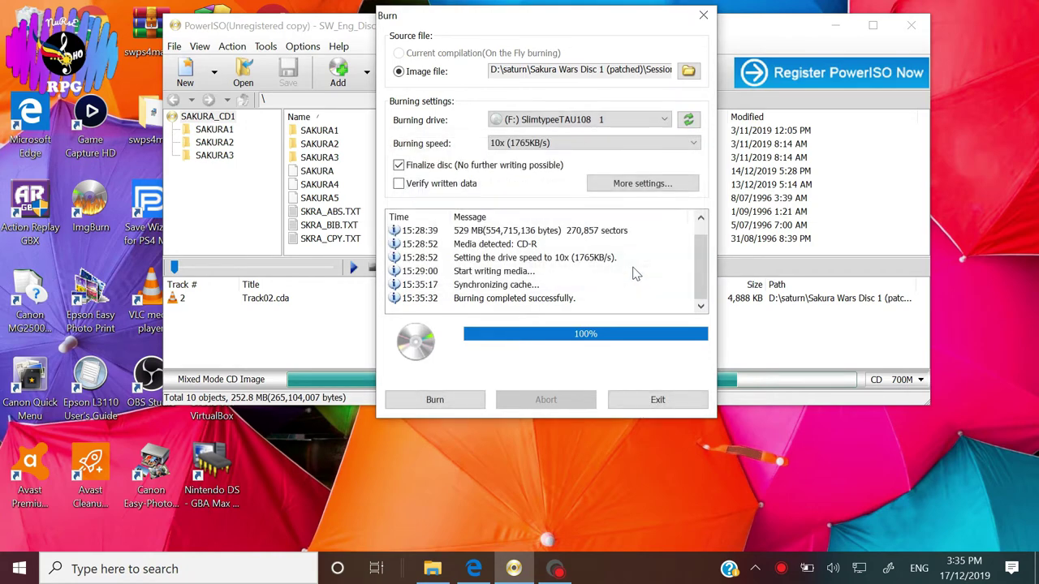